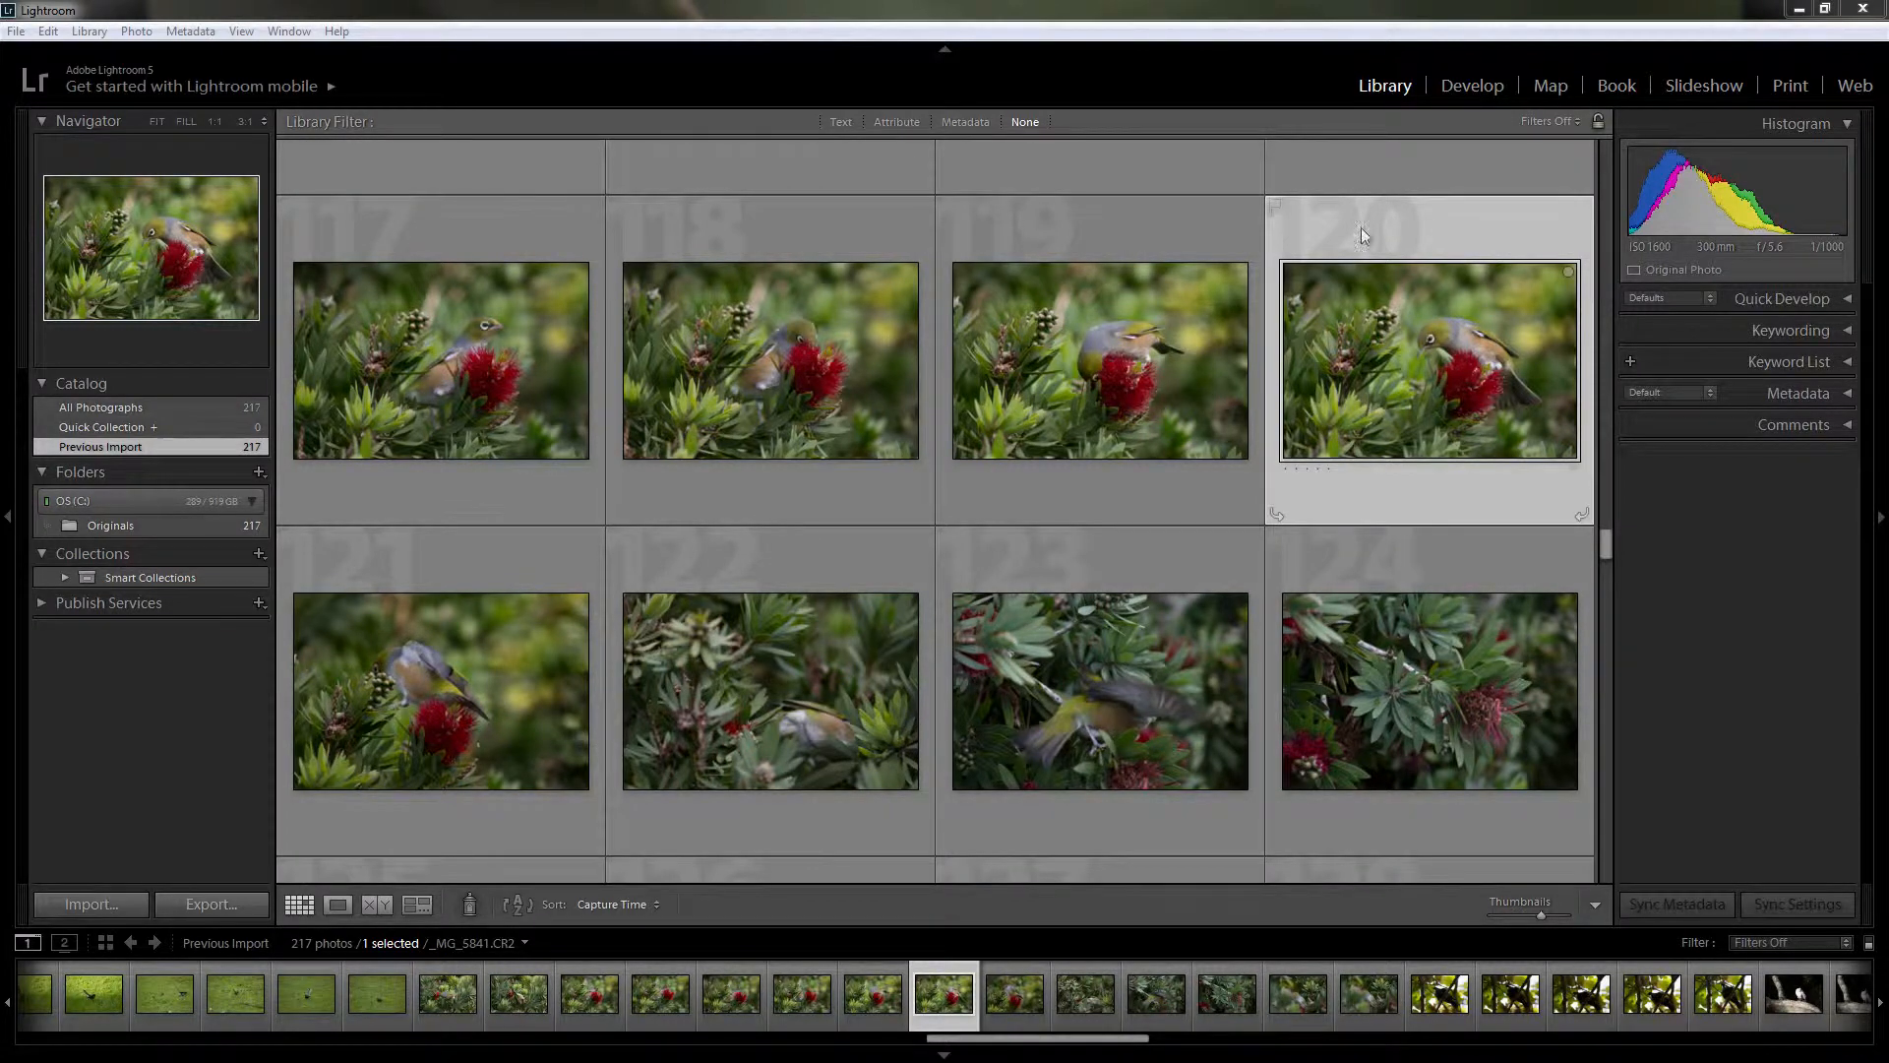
Open photo 120 of the bird leaning over the red flower for developing and activate the Crop & Straighten tool.
double_click(1463, 376)
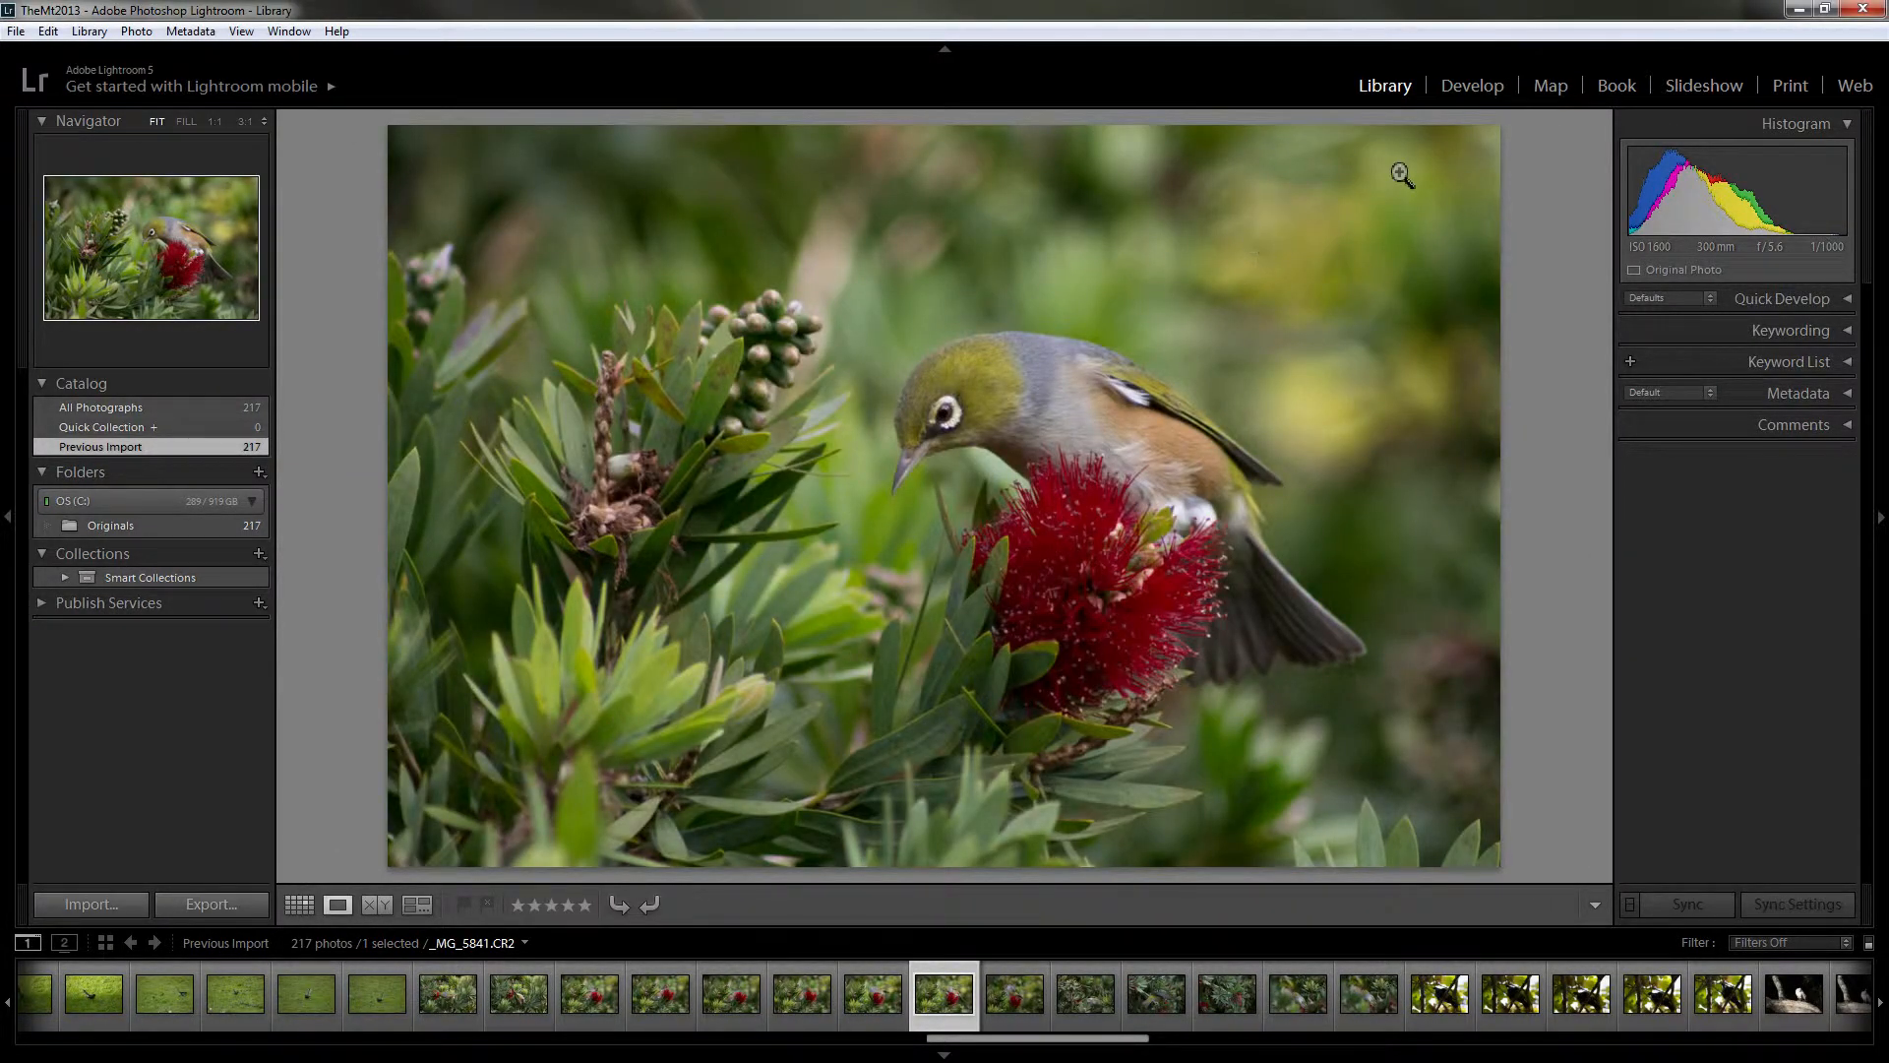
left_click(1474, 87)
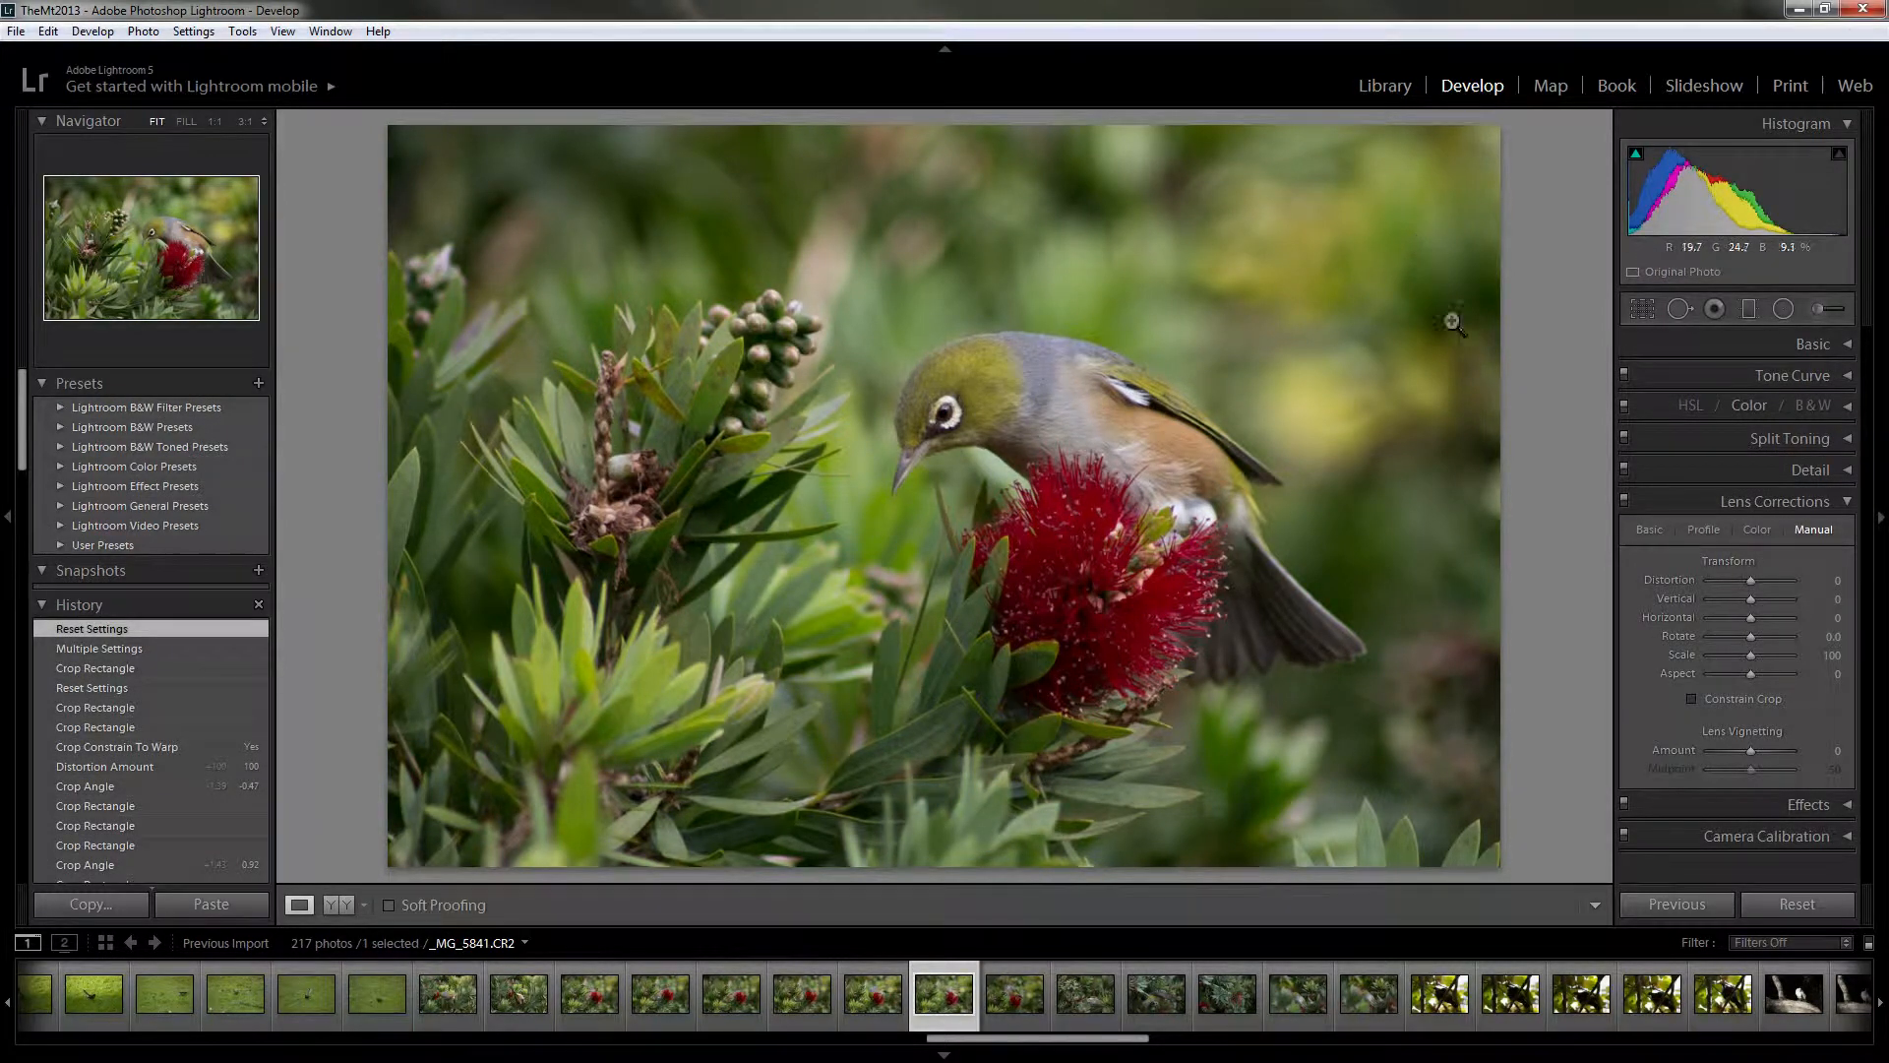
left_click(1644, 309)
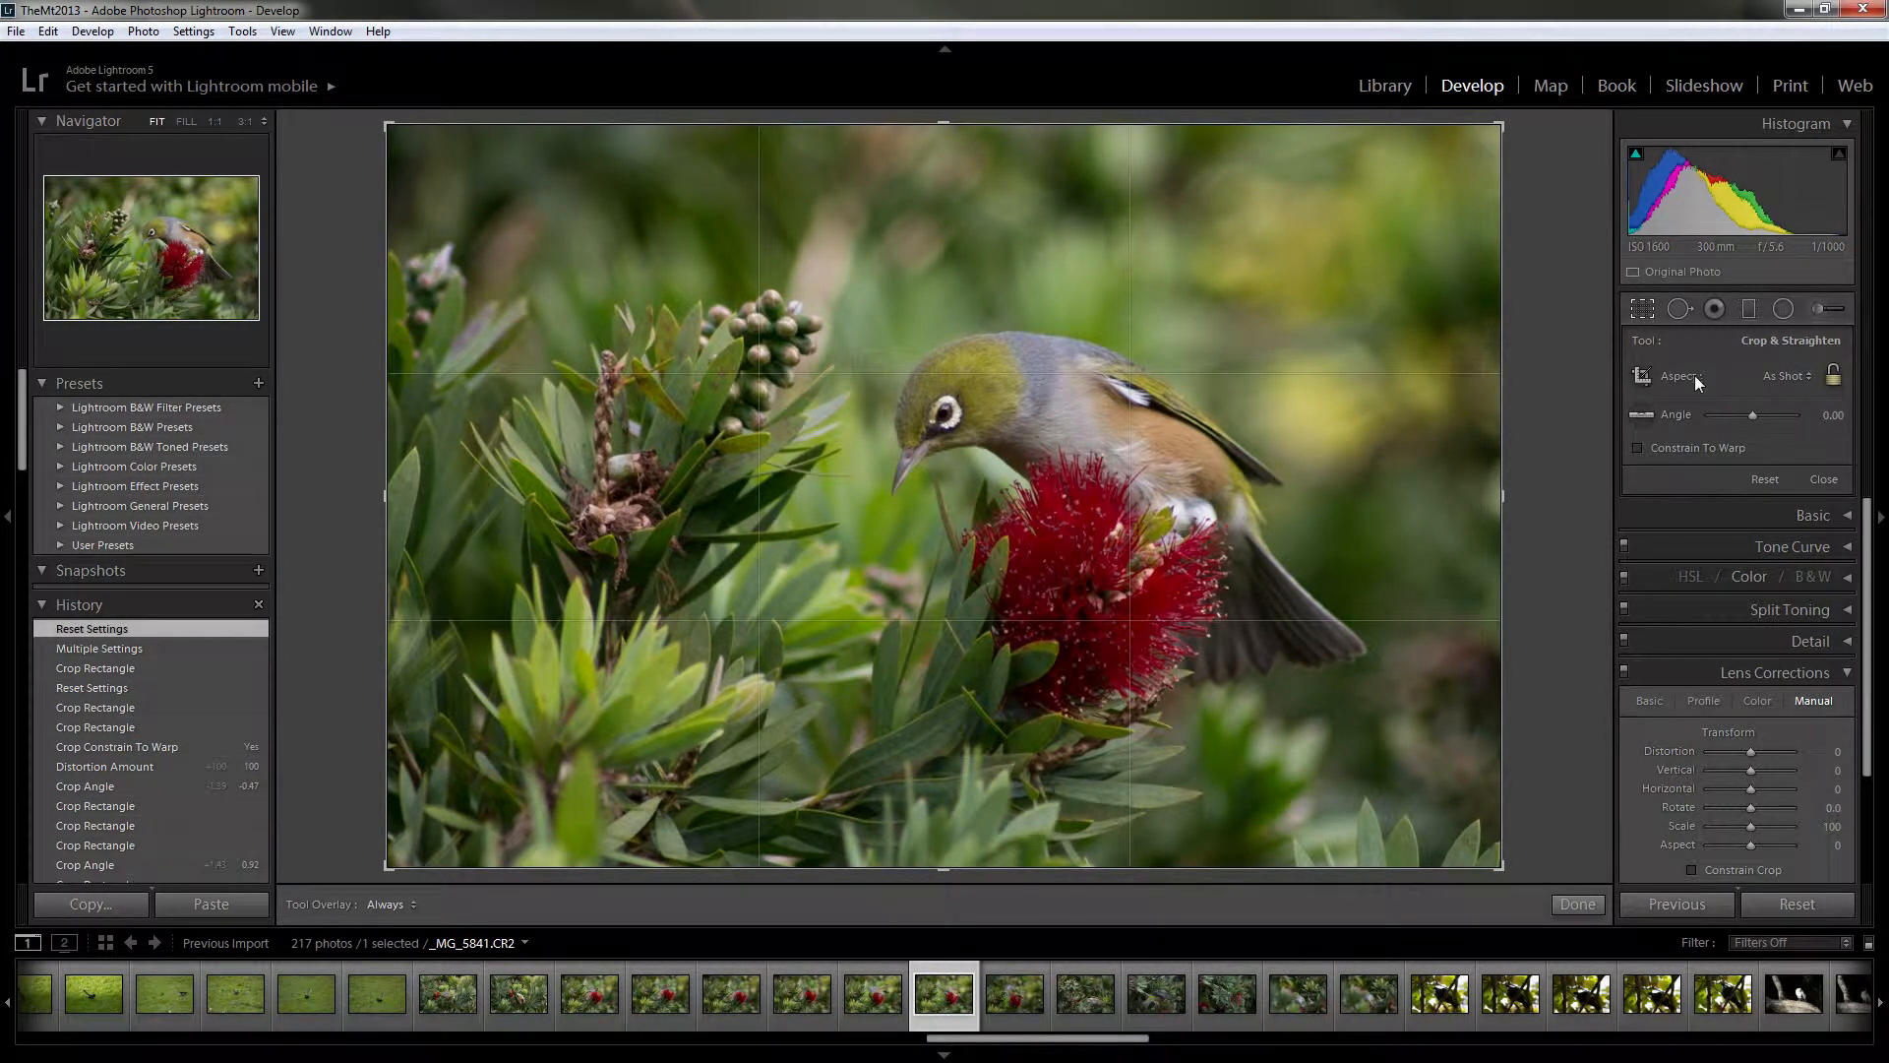
left_click(1807, 378)
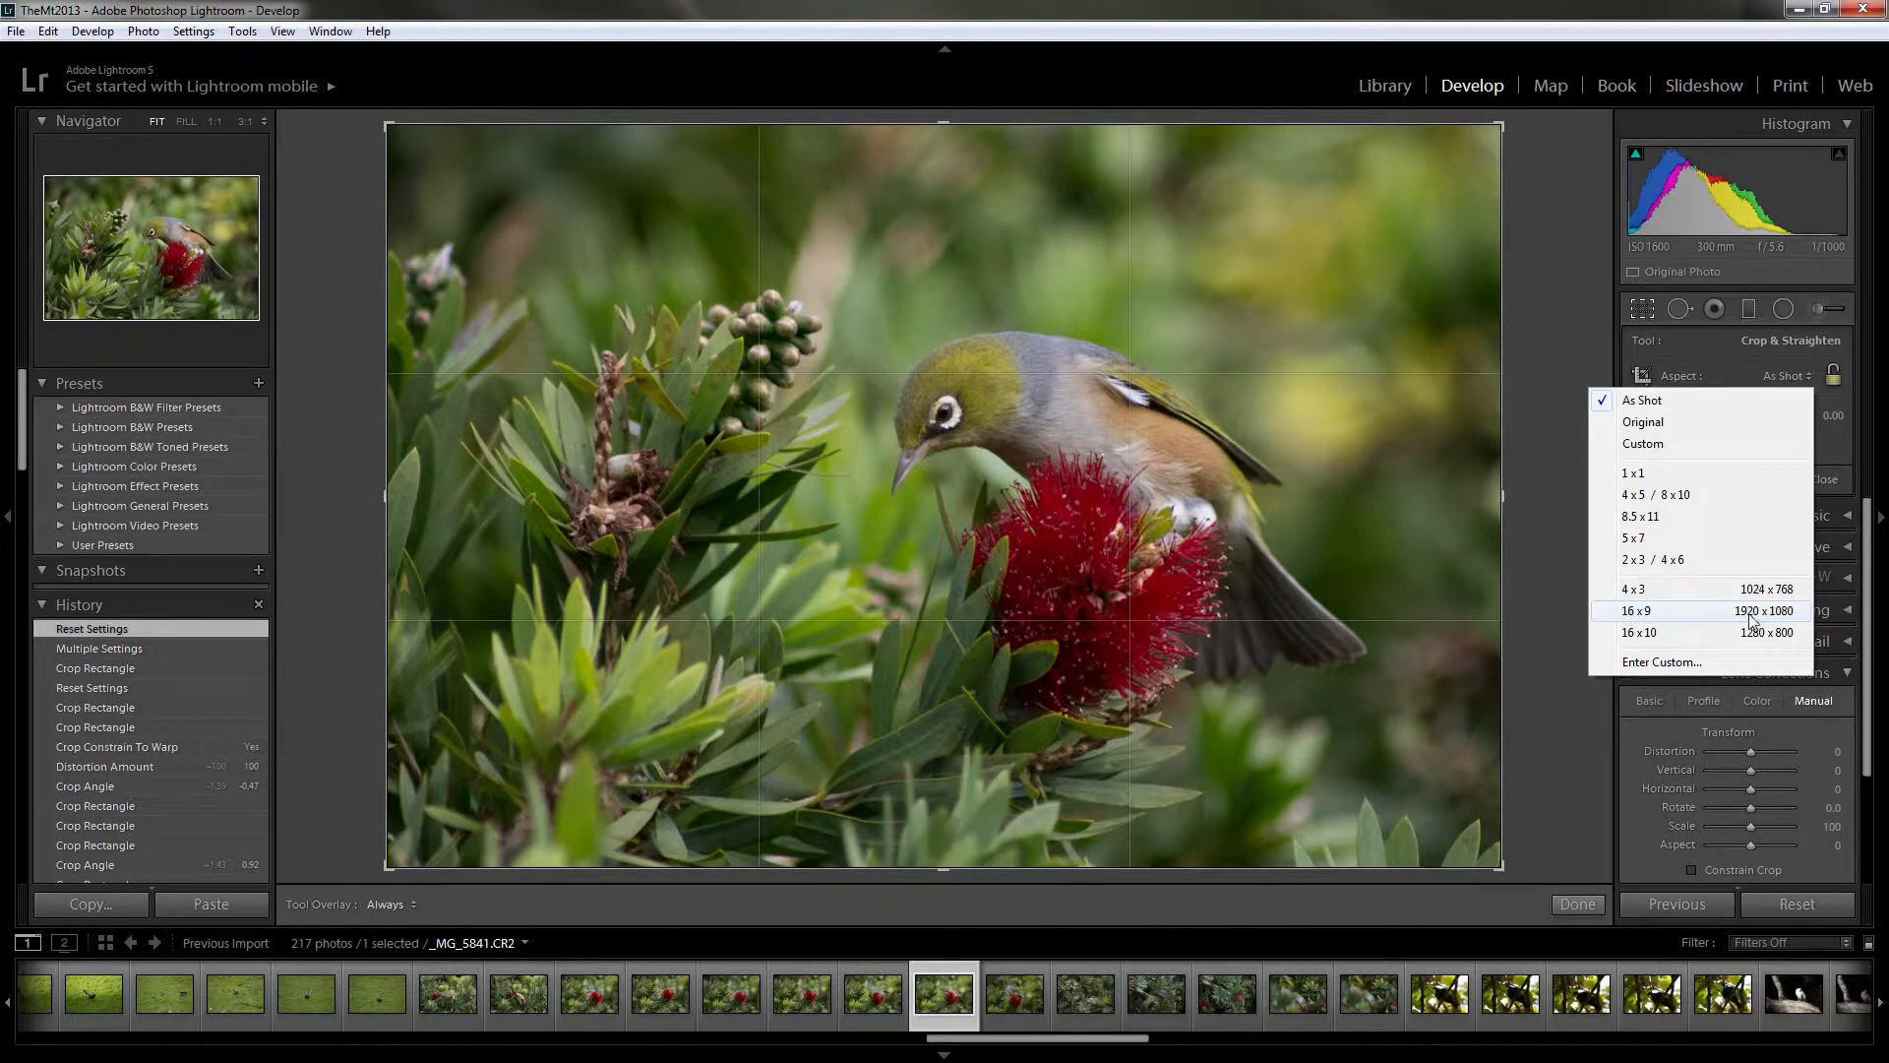
left_click(1673, 661)
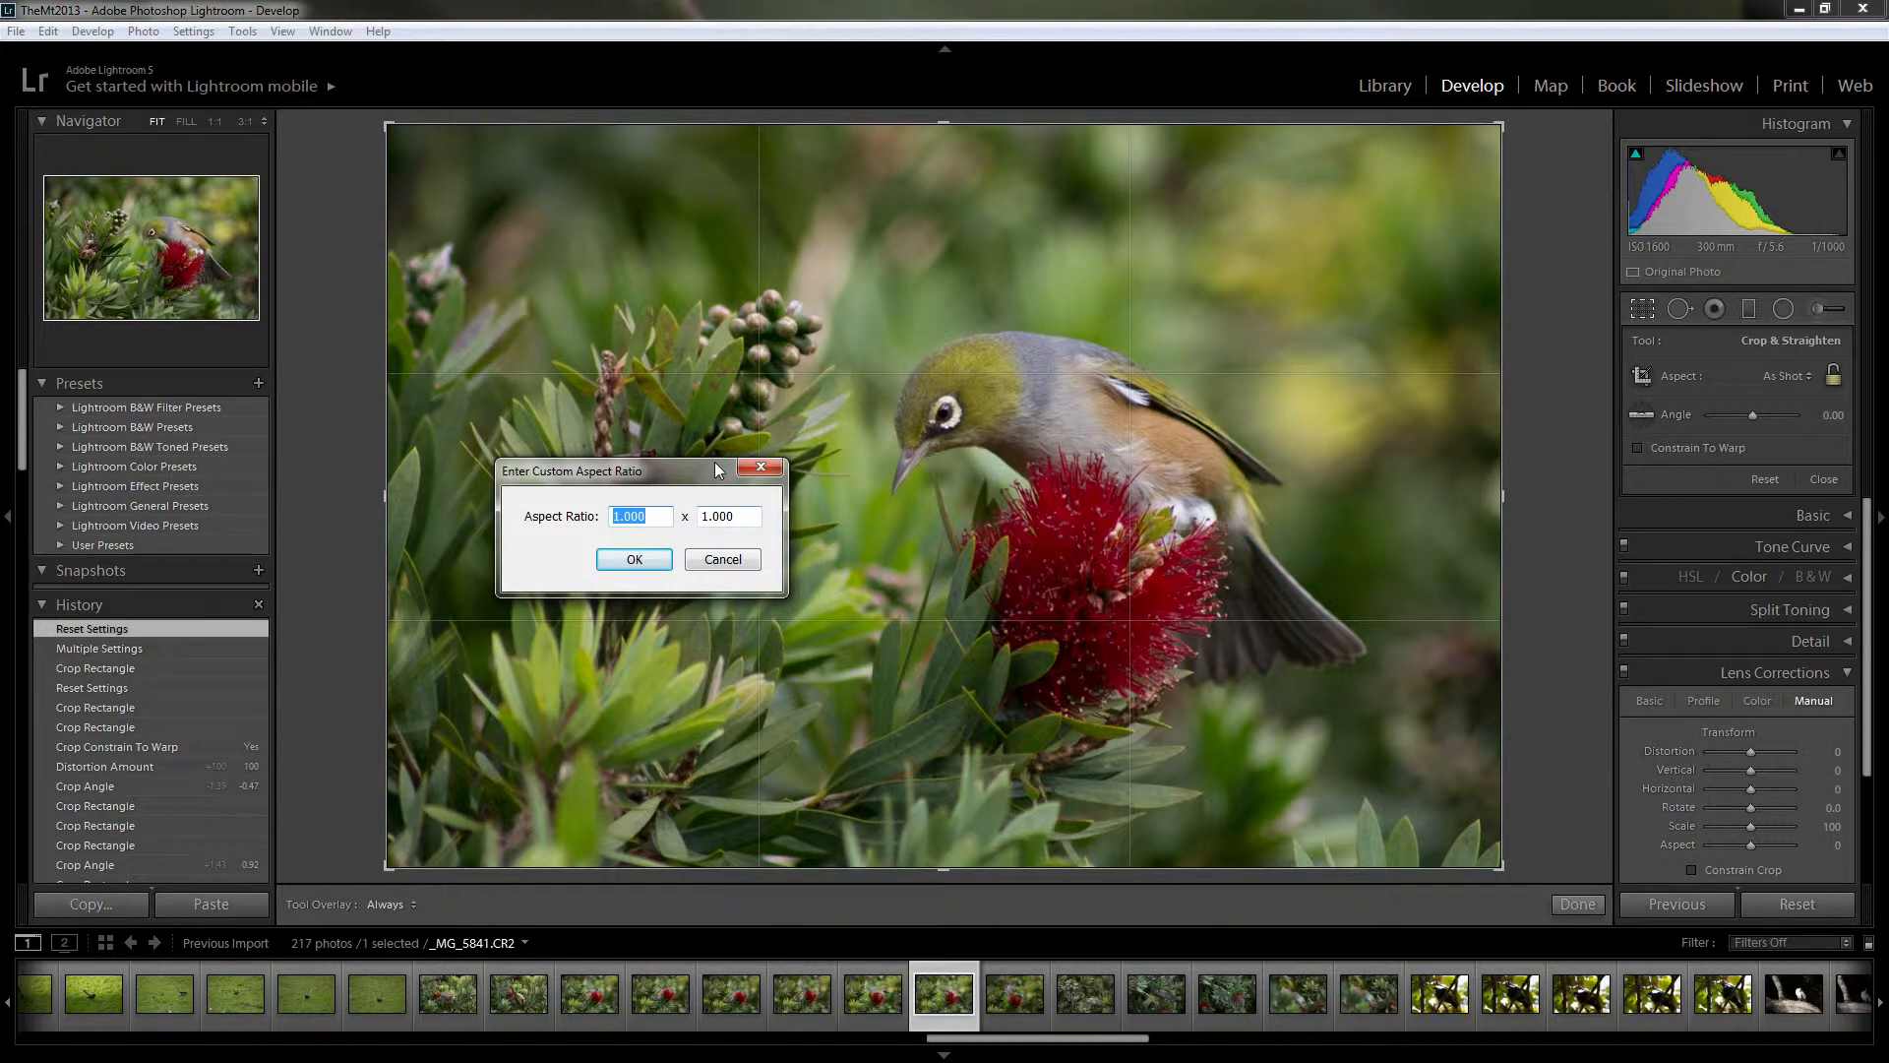
left_click(762, 467)
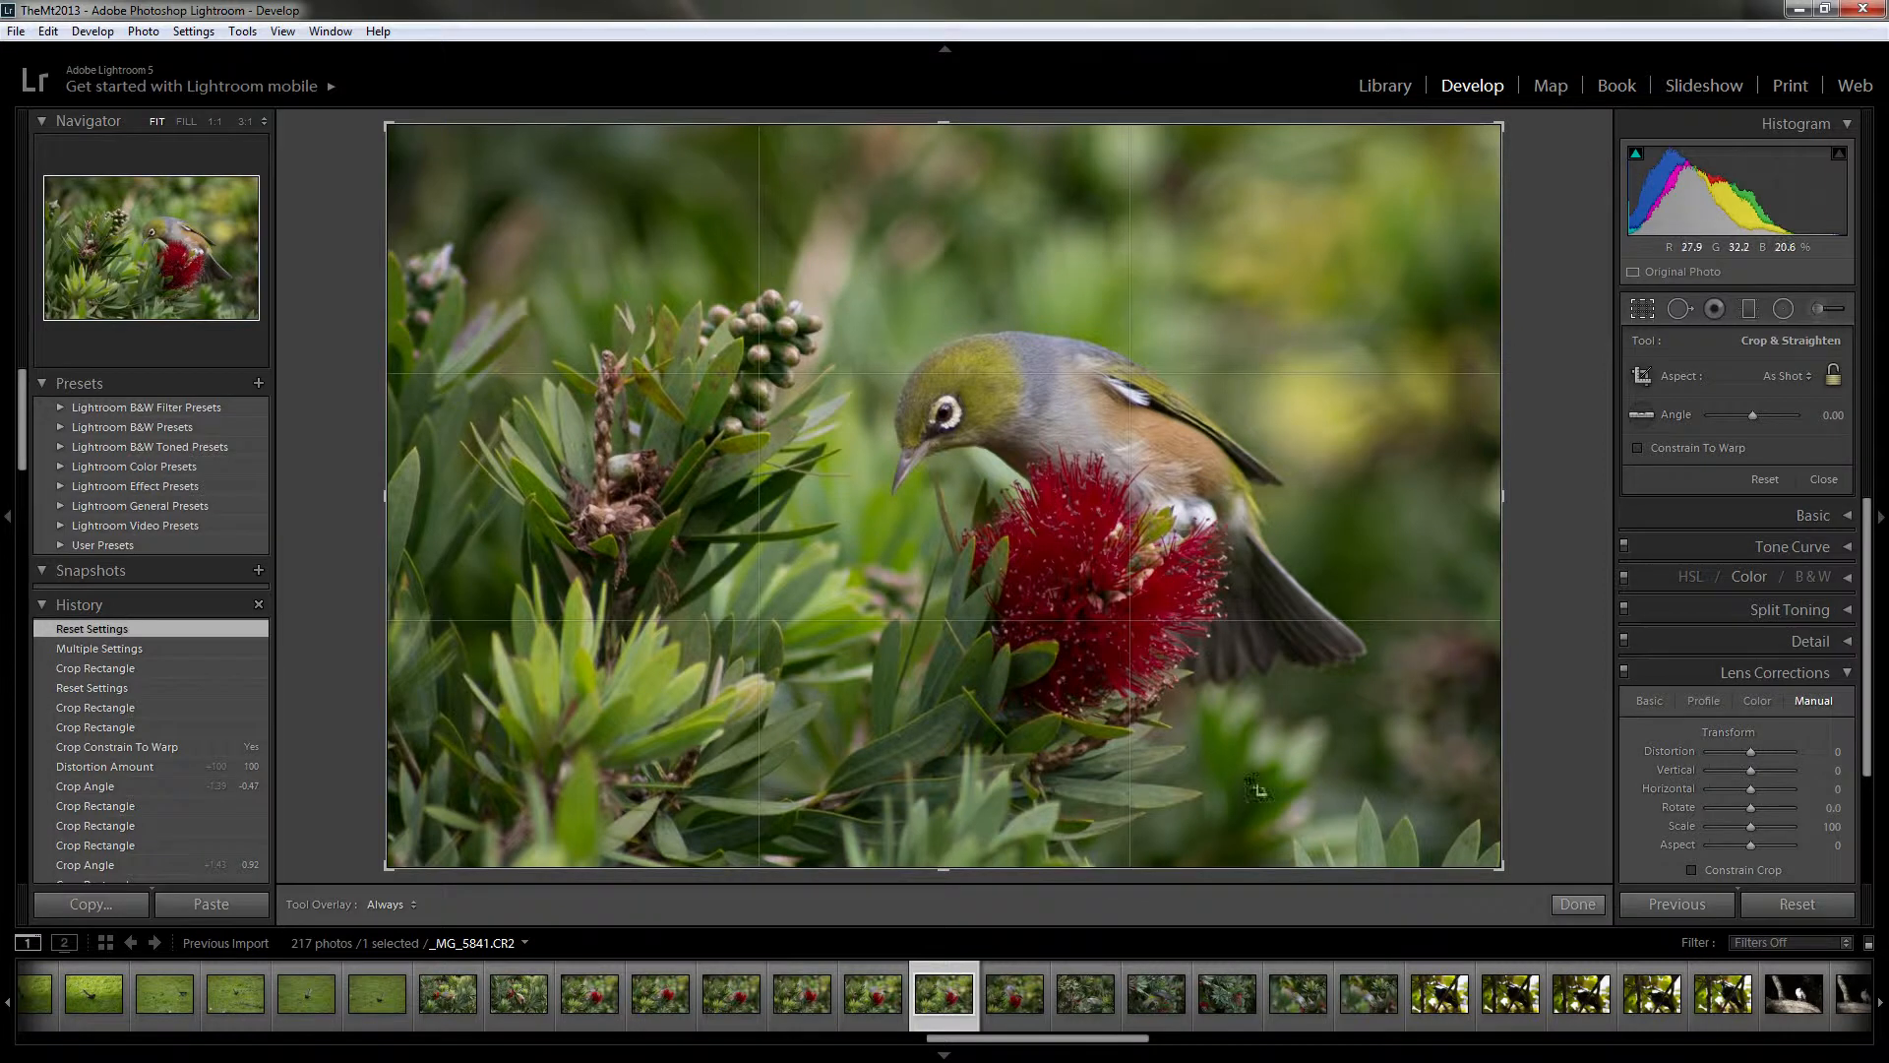
Draw a crop frame around the bird and red flower, reposition the photo inside it, and tighten the frame slightly.
left_click_drag(517, 232, 1418, 813)
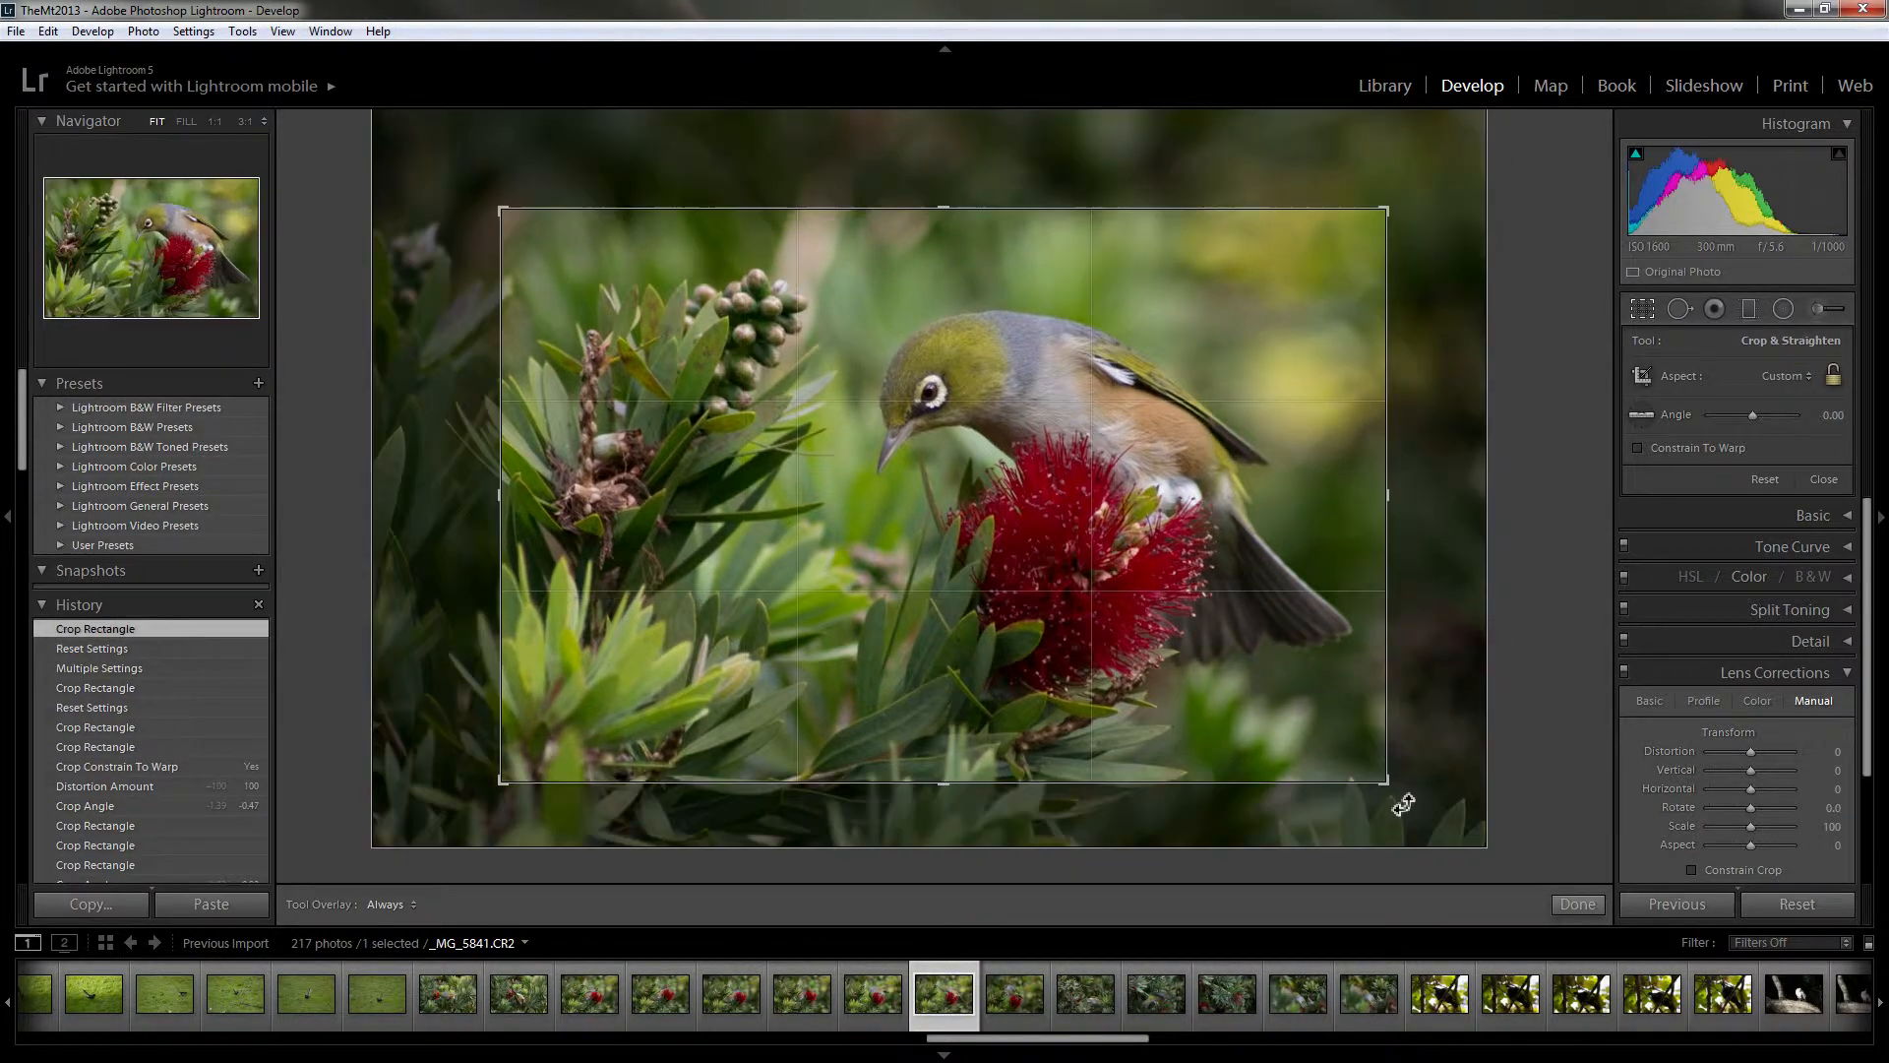
left_click_drag(1072, 480, 1056, 480)
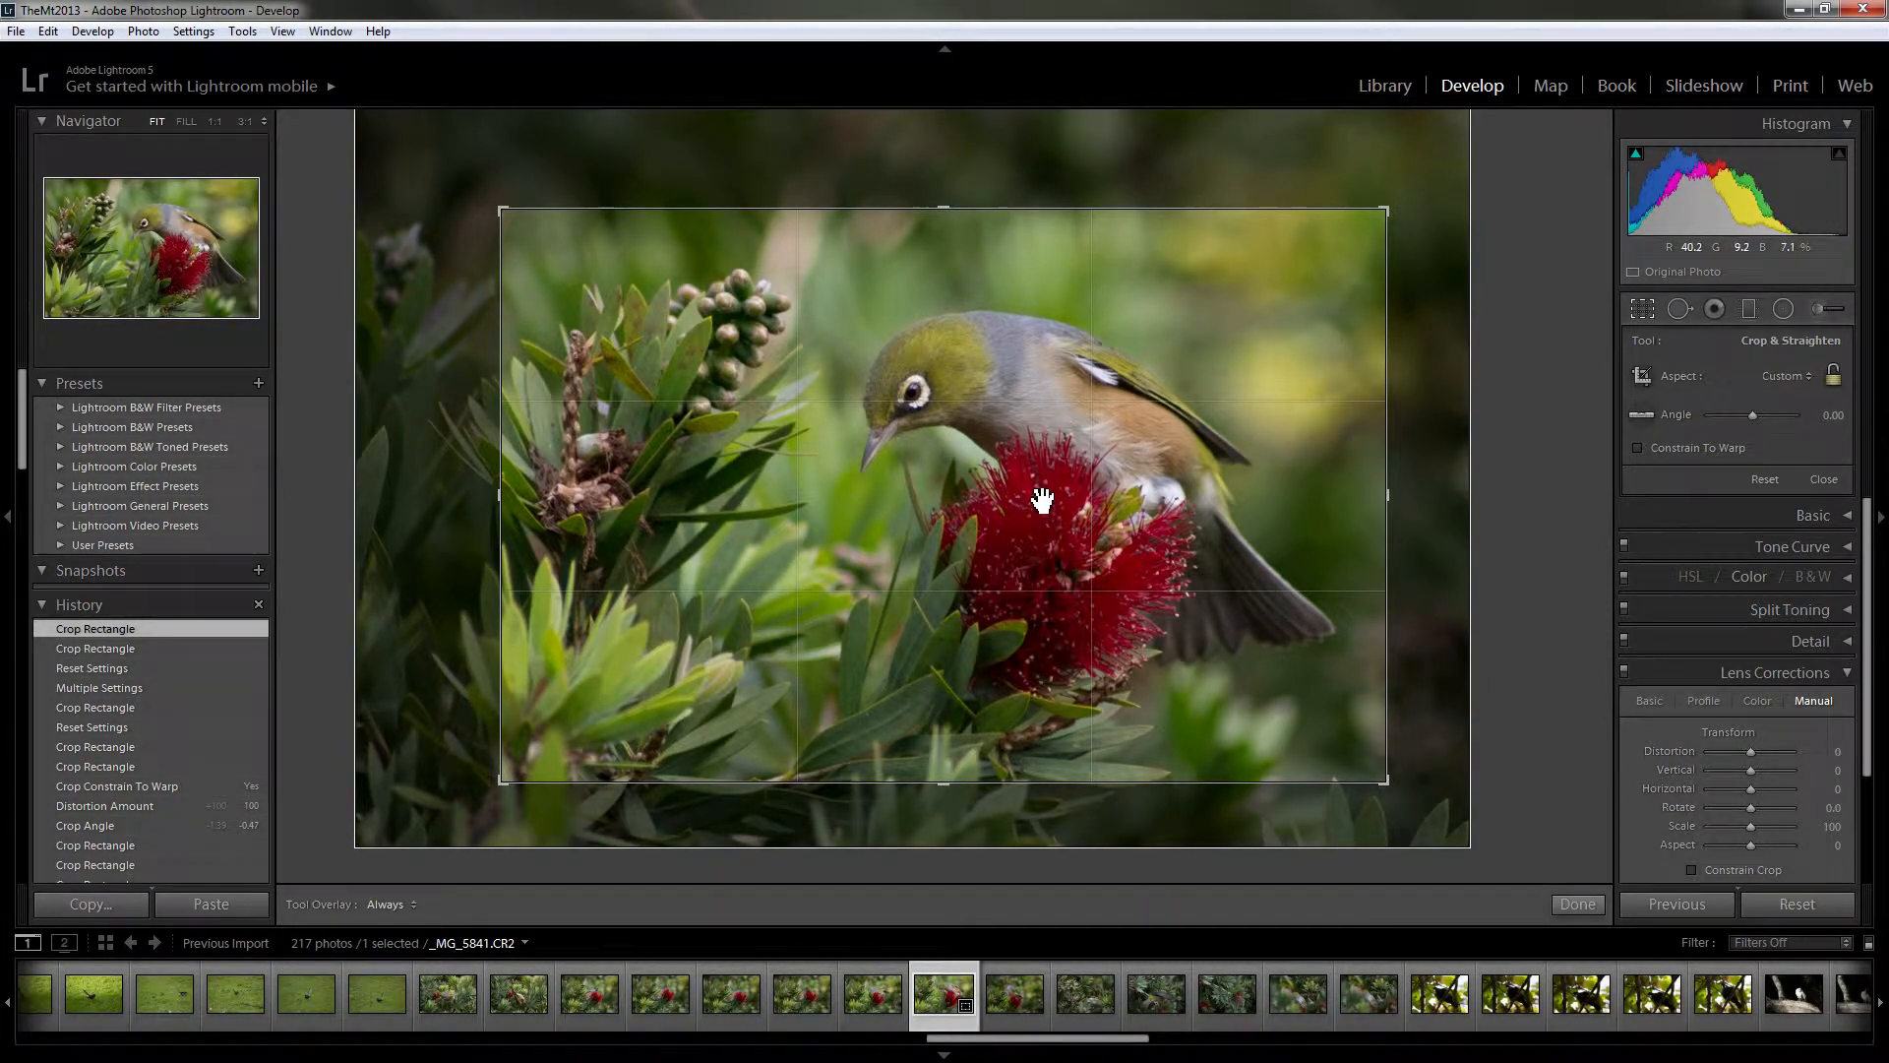
mouse_move(1041, 498)
left_mouse_down()
mouse_move(966, 489)
mouse_move(974, 527)
mouse_move(1120, 507)
mouse_move(1064, 462)
mouse_move(995, 472)
mouse_move(1042, 489)
left_mouse_up()
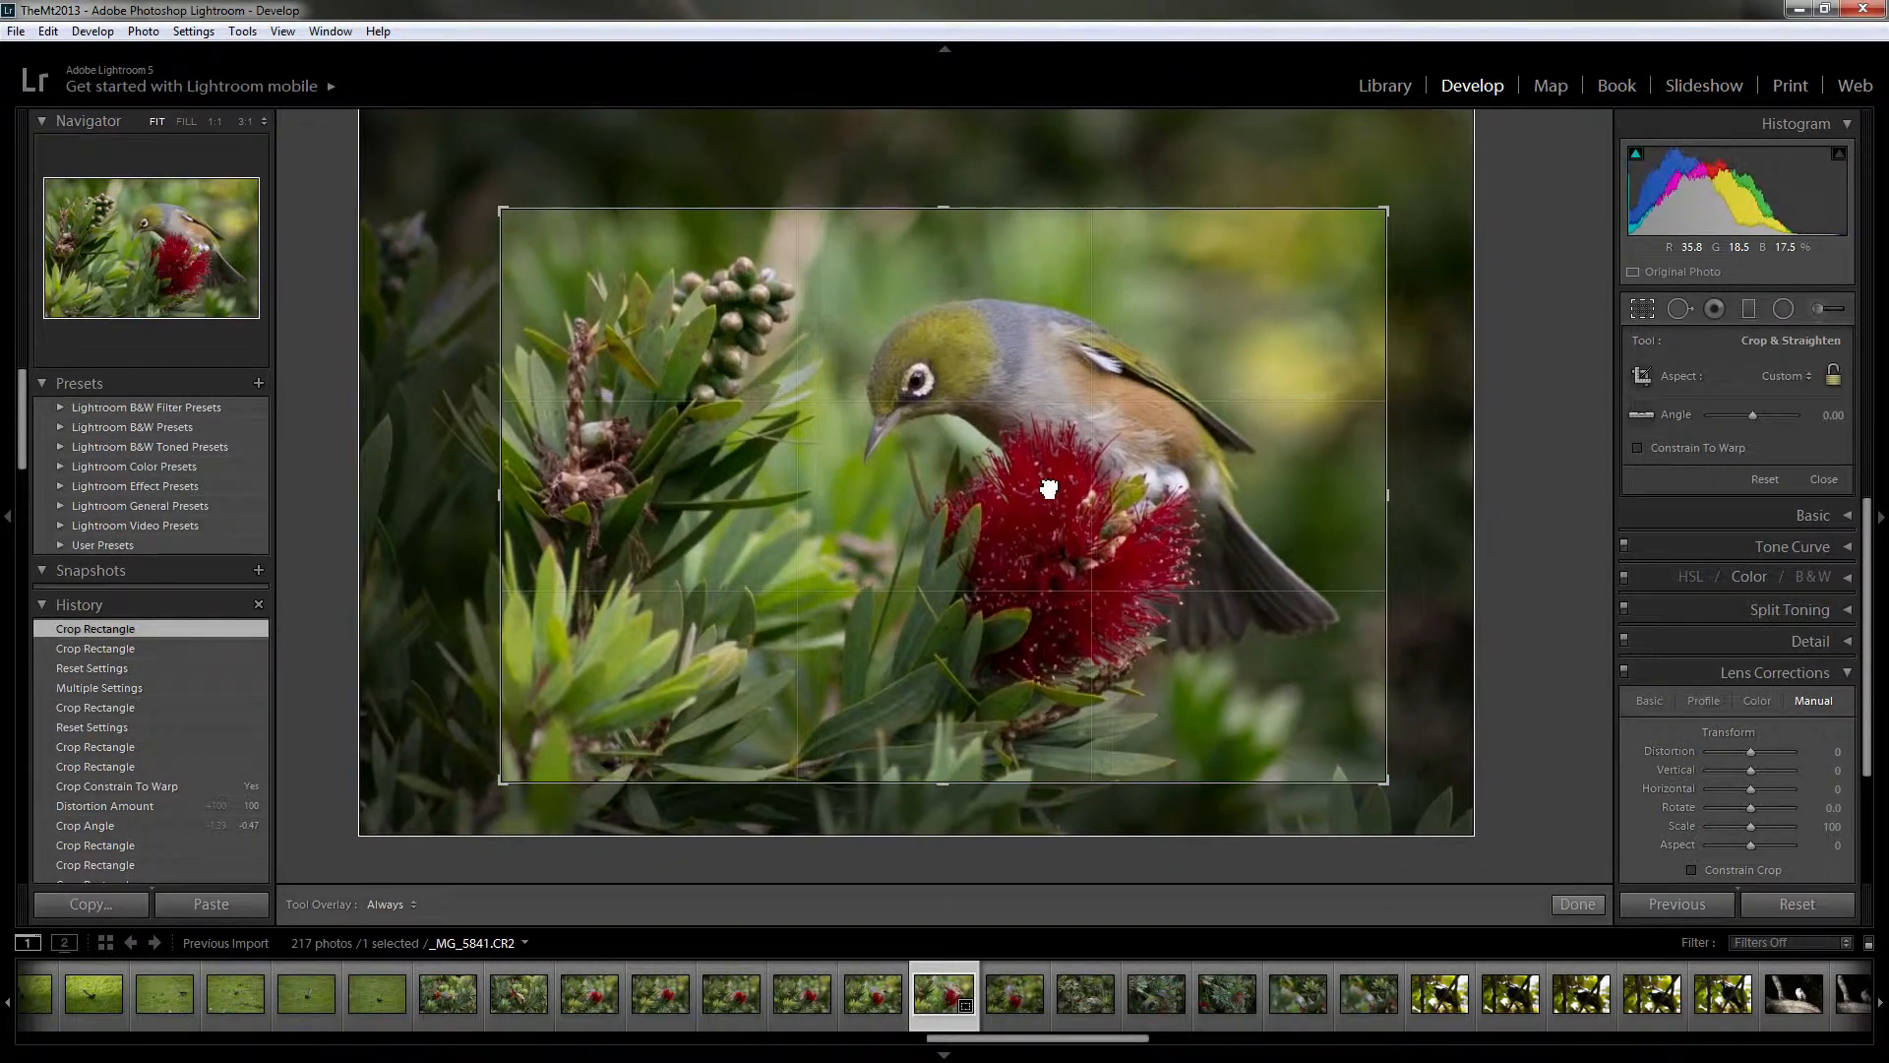
left_click_drag(485, 787, 552, 784)
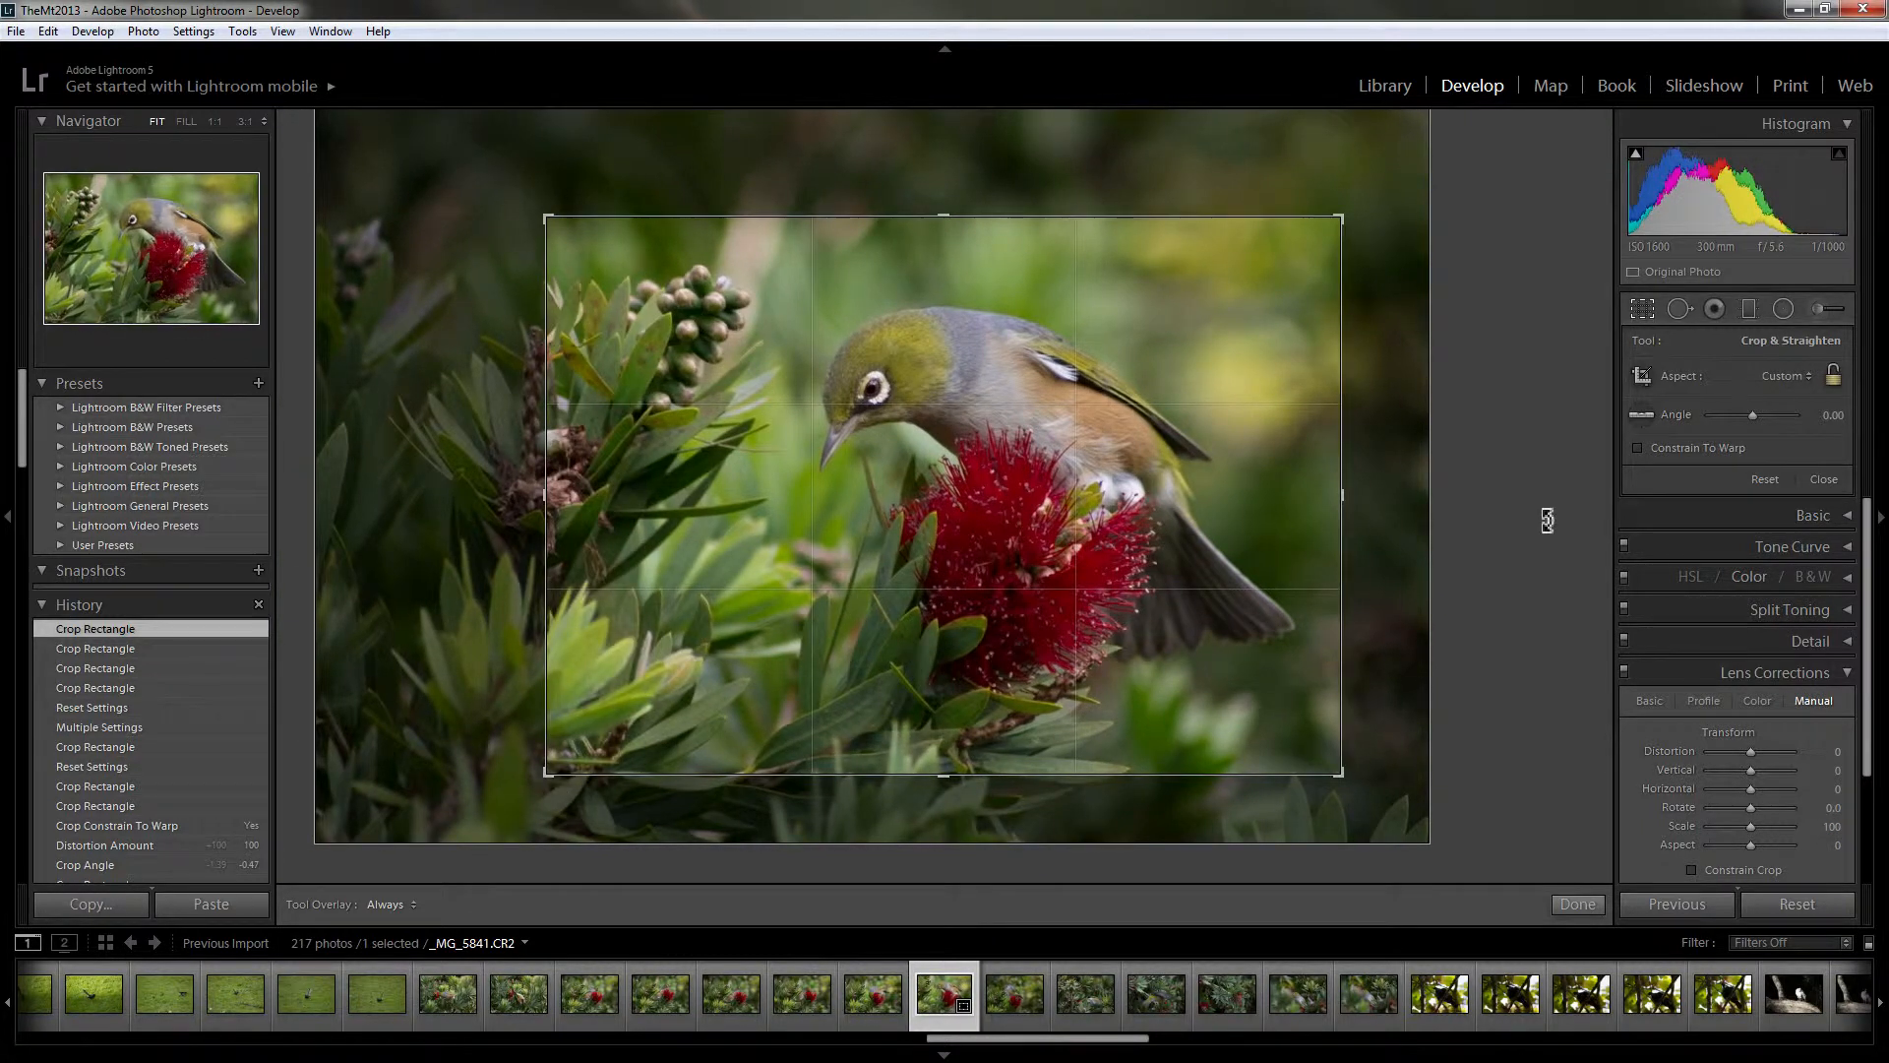
Resize the crop slightly from its upper-left corner with the aspect ratio locked, and unlock the ratio again.
left_click(1835, 381)
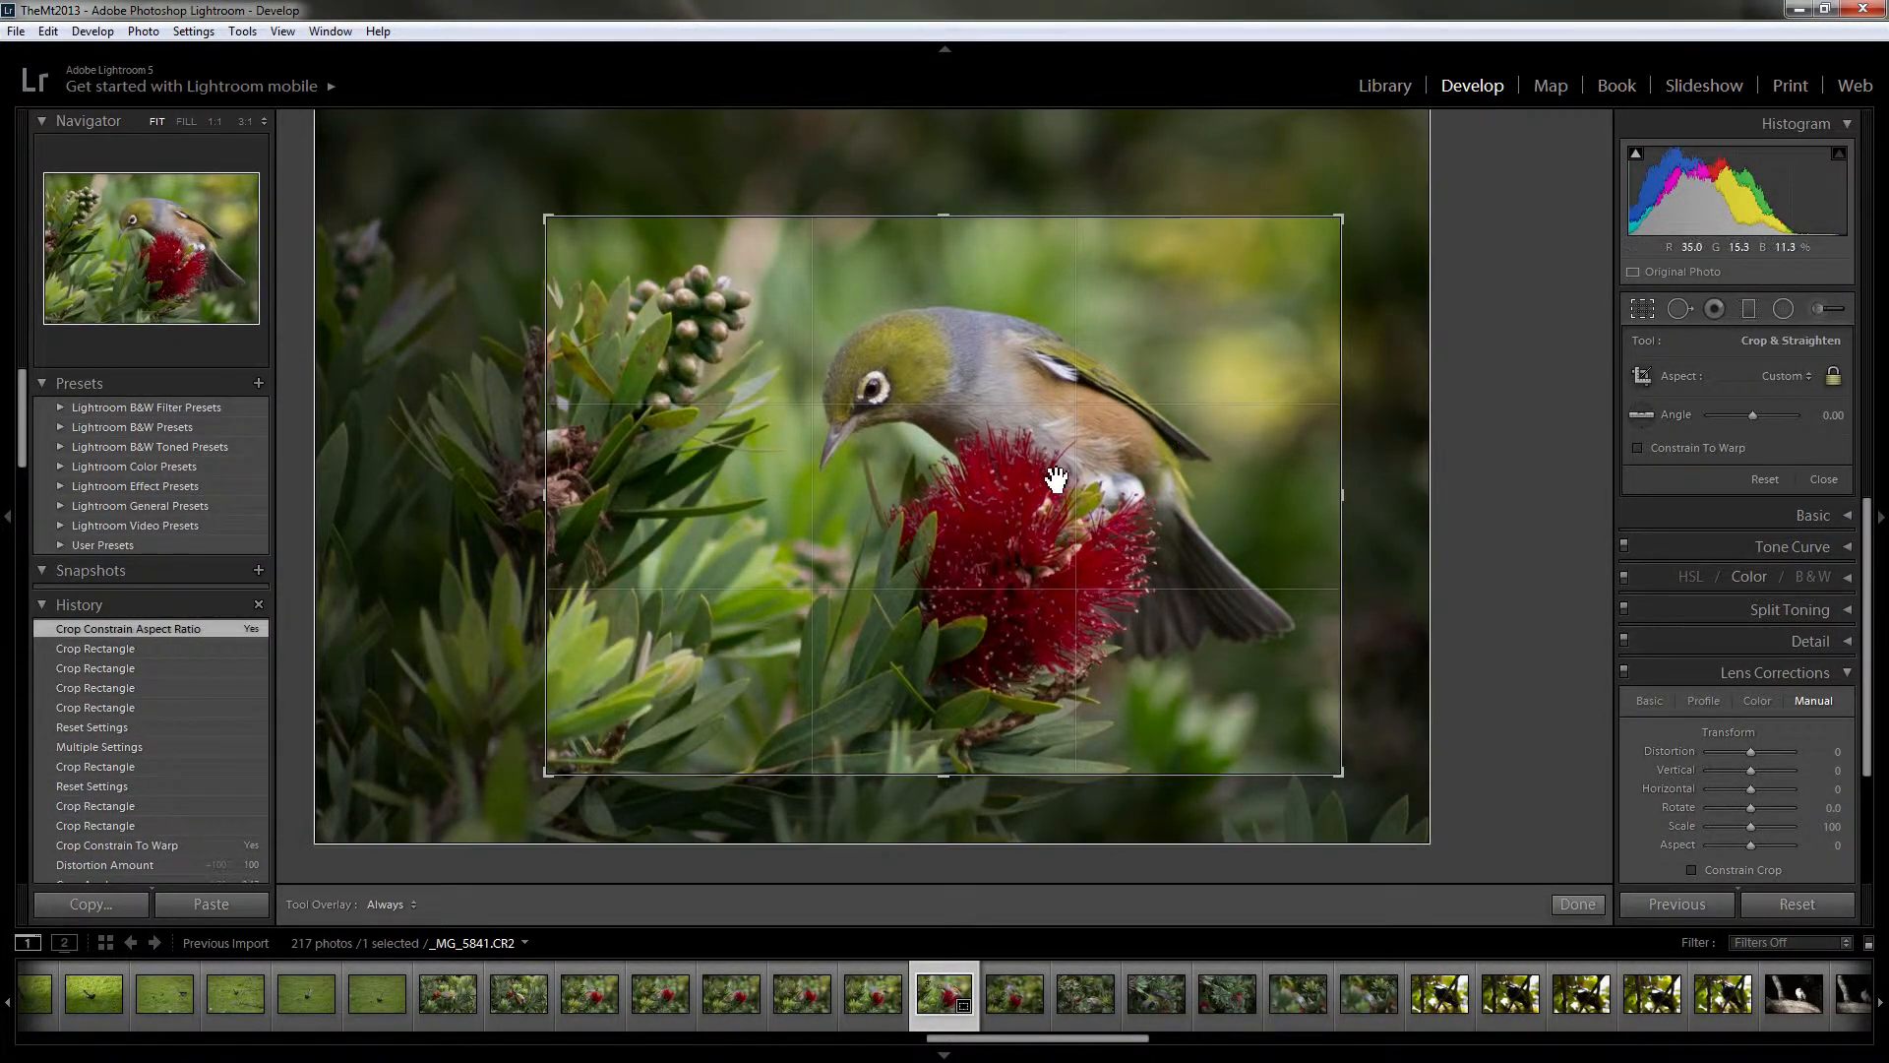
mouse_move(558, 225)
left_mouse_down()
mouse_move(481, 178)
mouse_move(447, 282)
mouse_move(536, 237)
mouse_move(523, 197)
mouse_move(546, 237)
mouse_move(540, 219)
left_mouse_up()
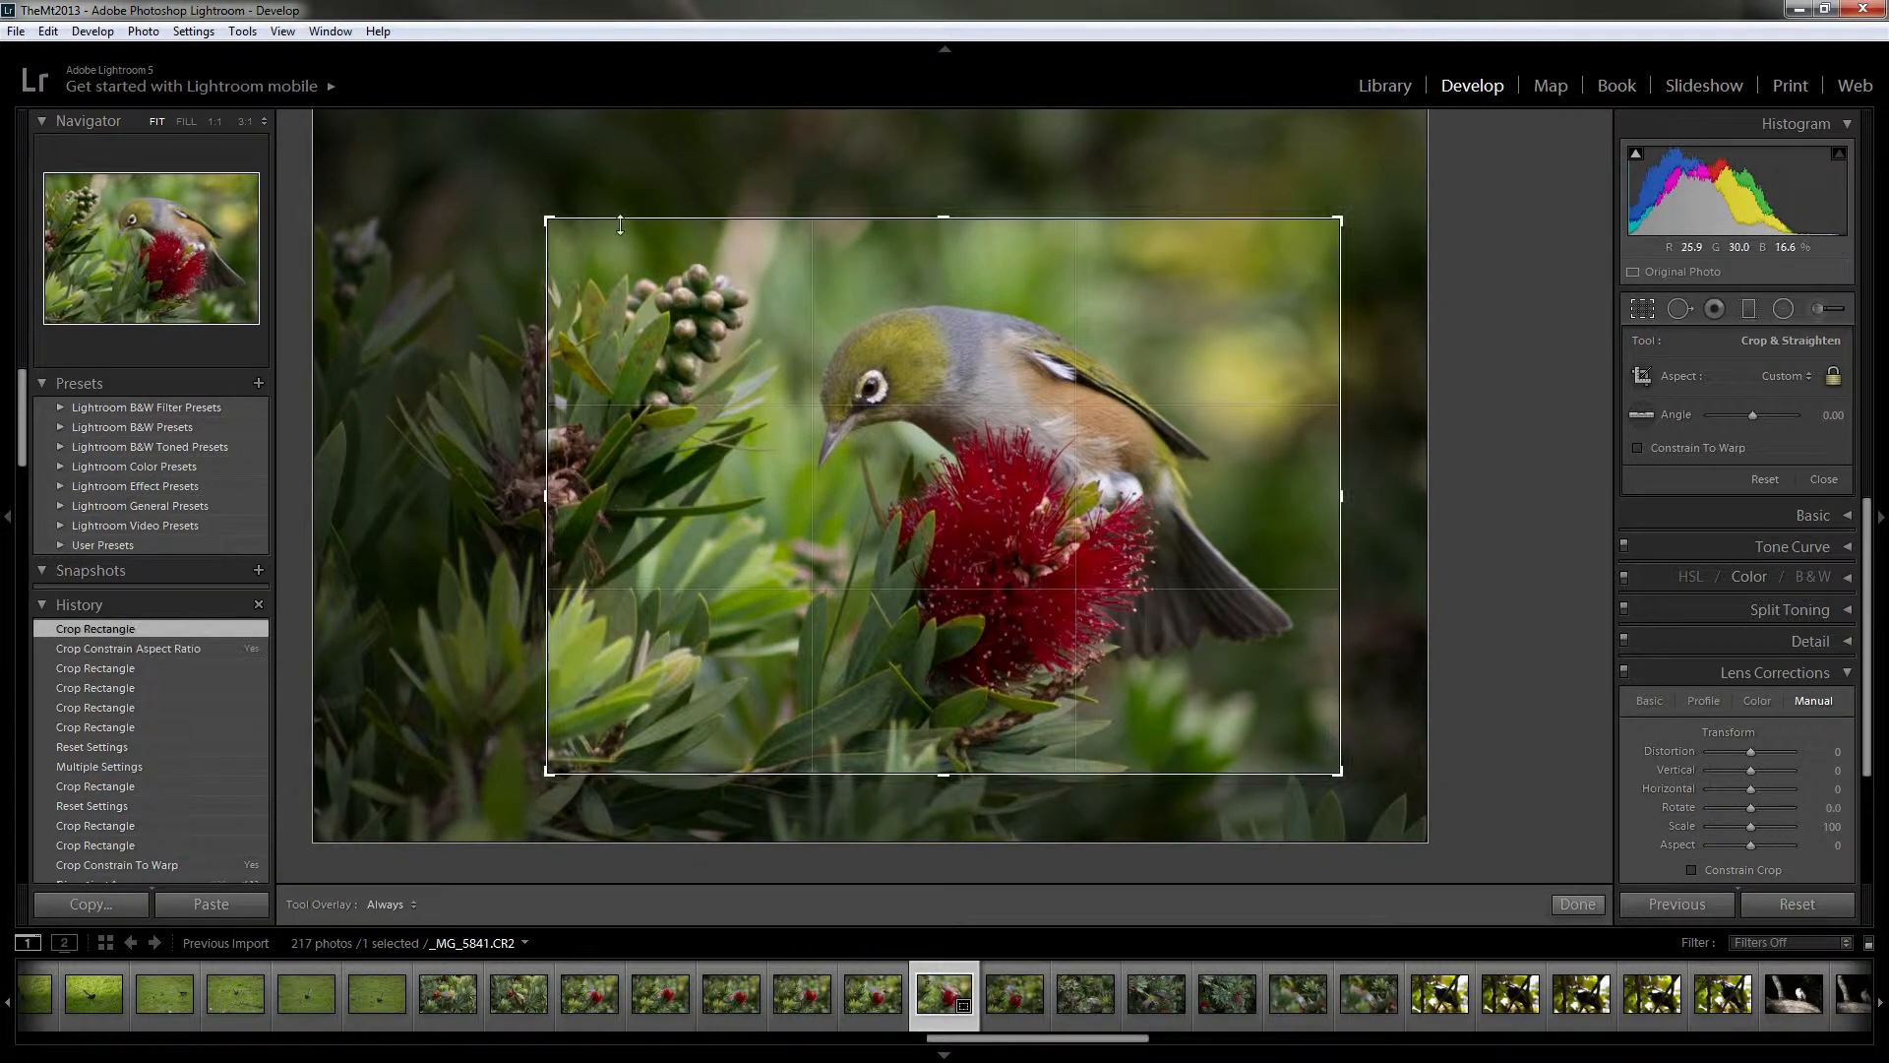
left_click(1834, 377)
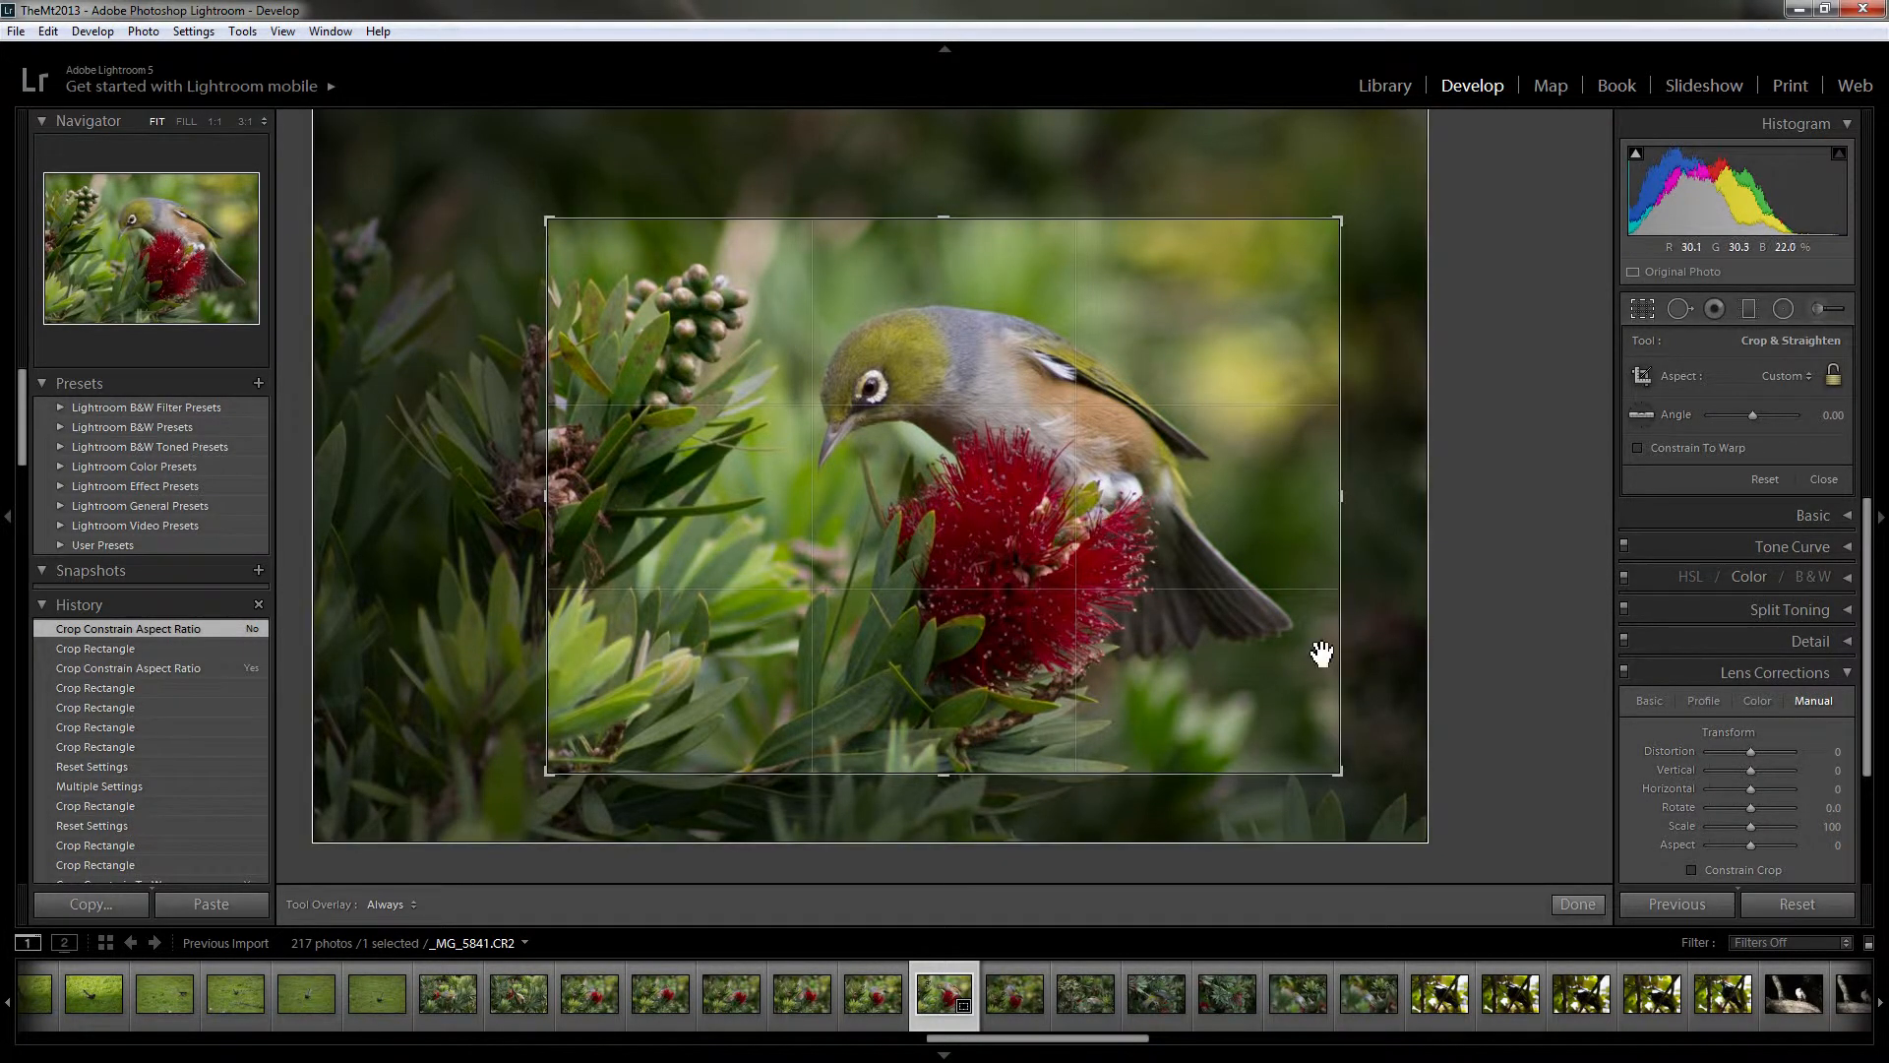
Straighten the photo along a sloping line across the bird and flower, and readjust the crop angle to 0.70.
left_click(1643, 416)
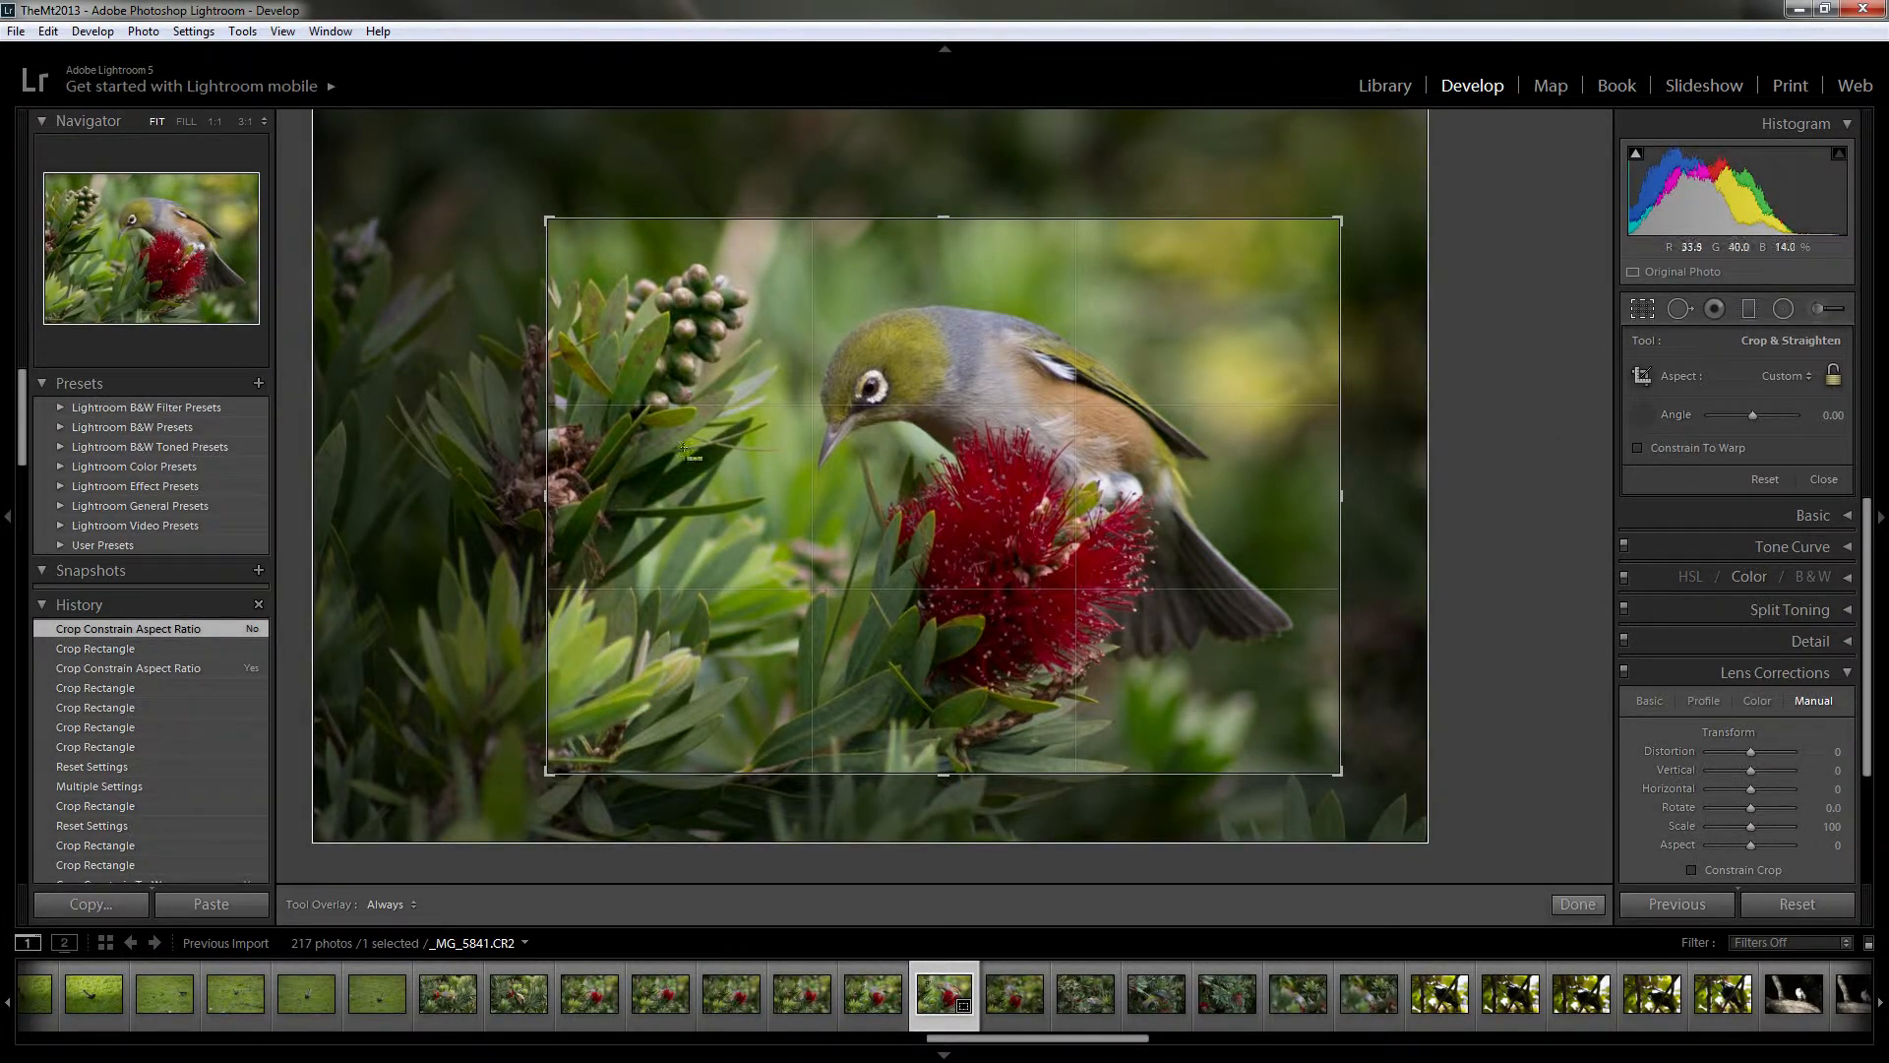
left_click_drag(628, 456, 1301, 605)
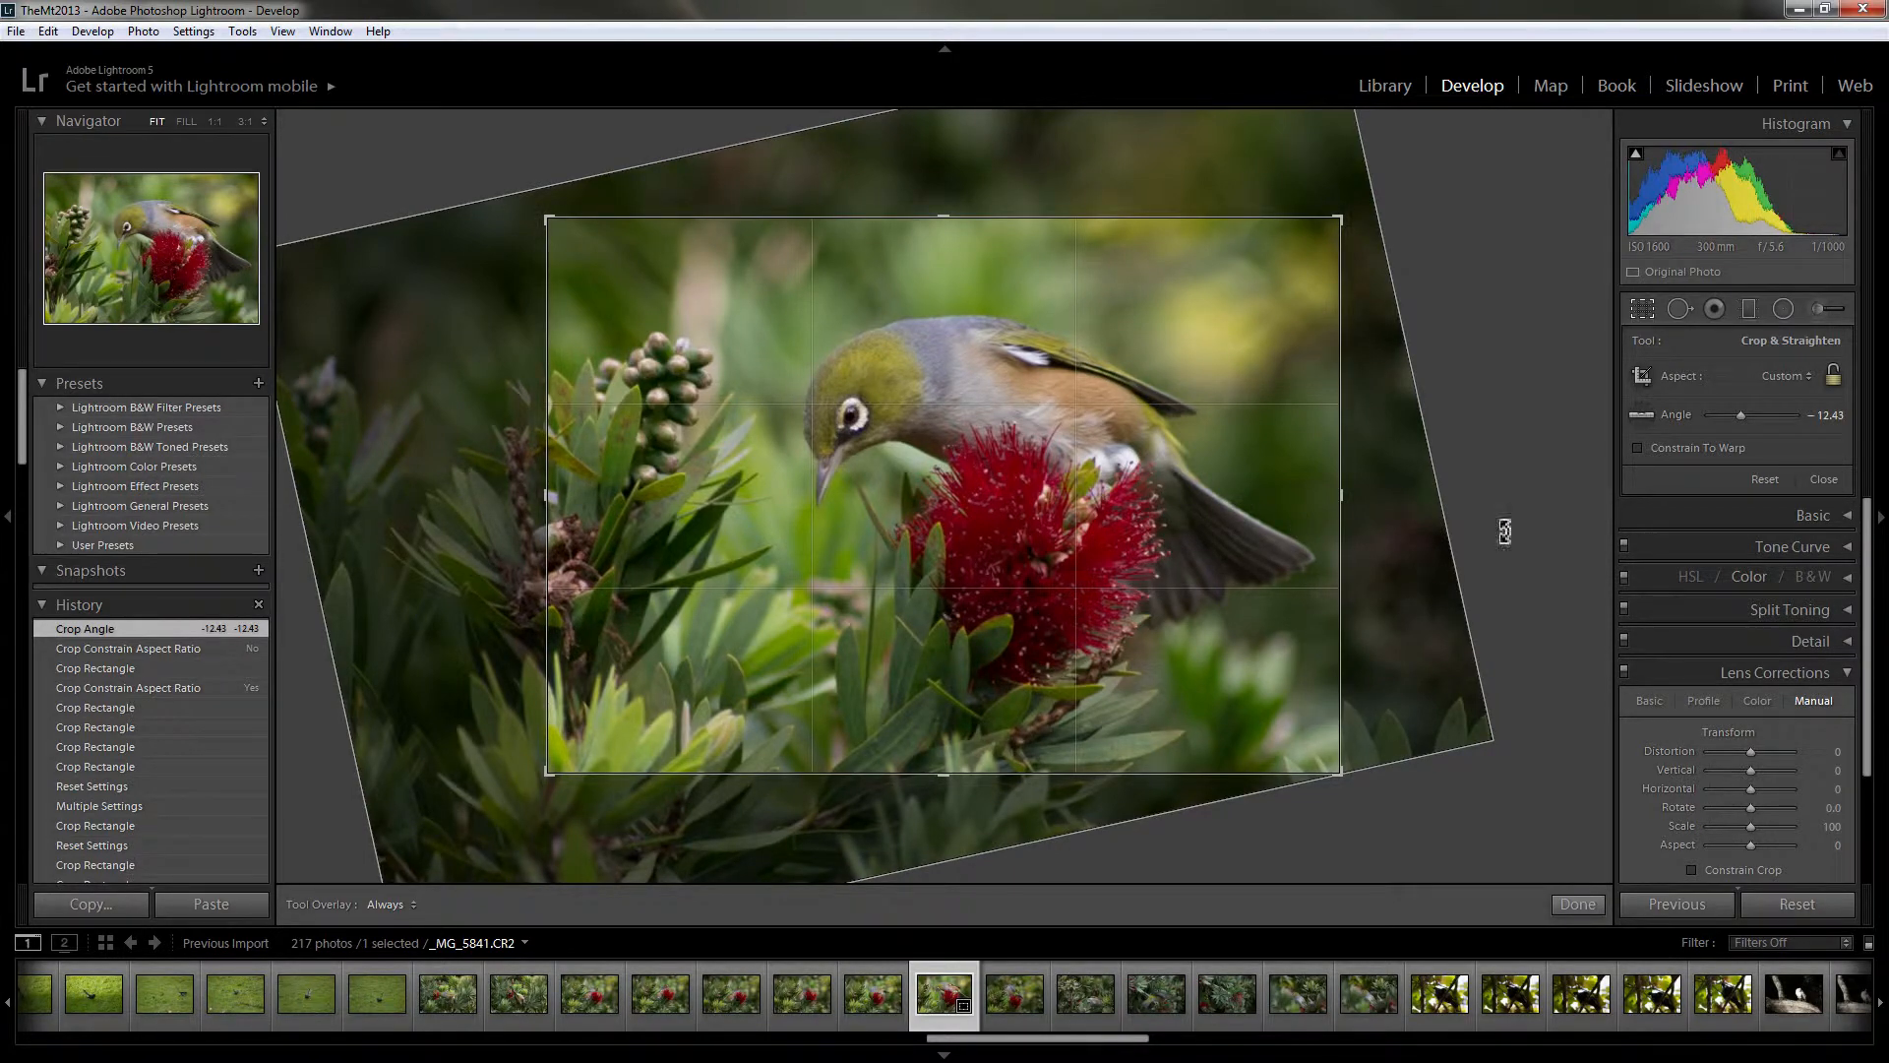
mouse_move(1742, 415)
left_mouse_down()
mouse_move(1768, 413)
mouse_move(1743, 415)
left_mouse_up()
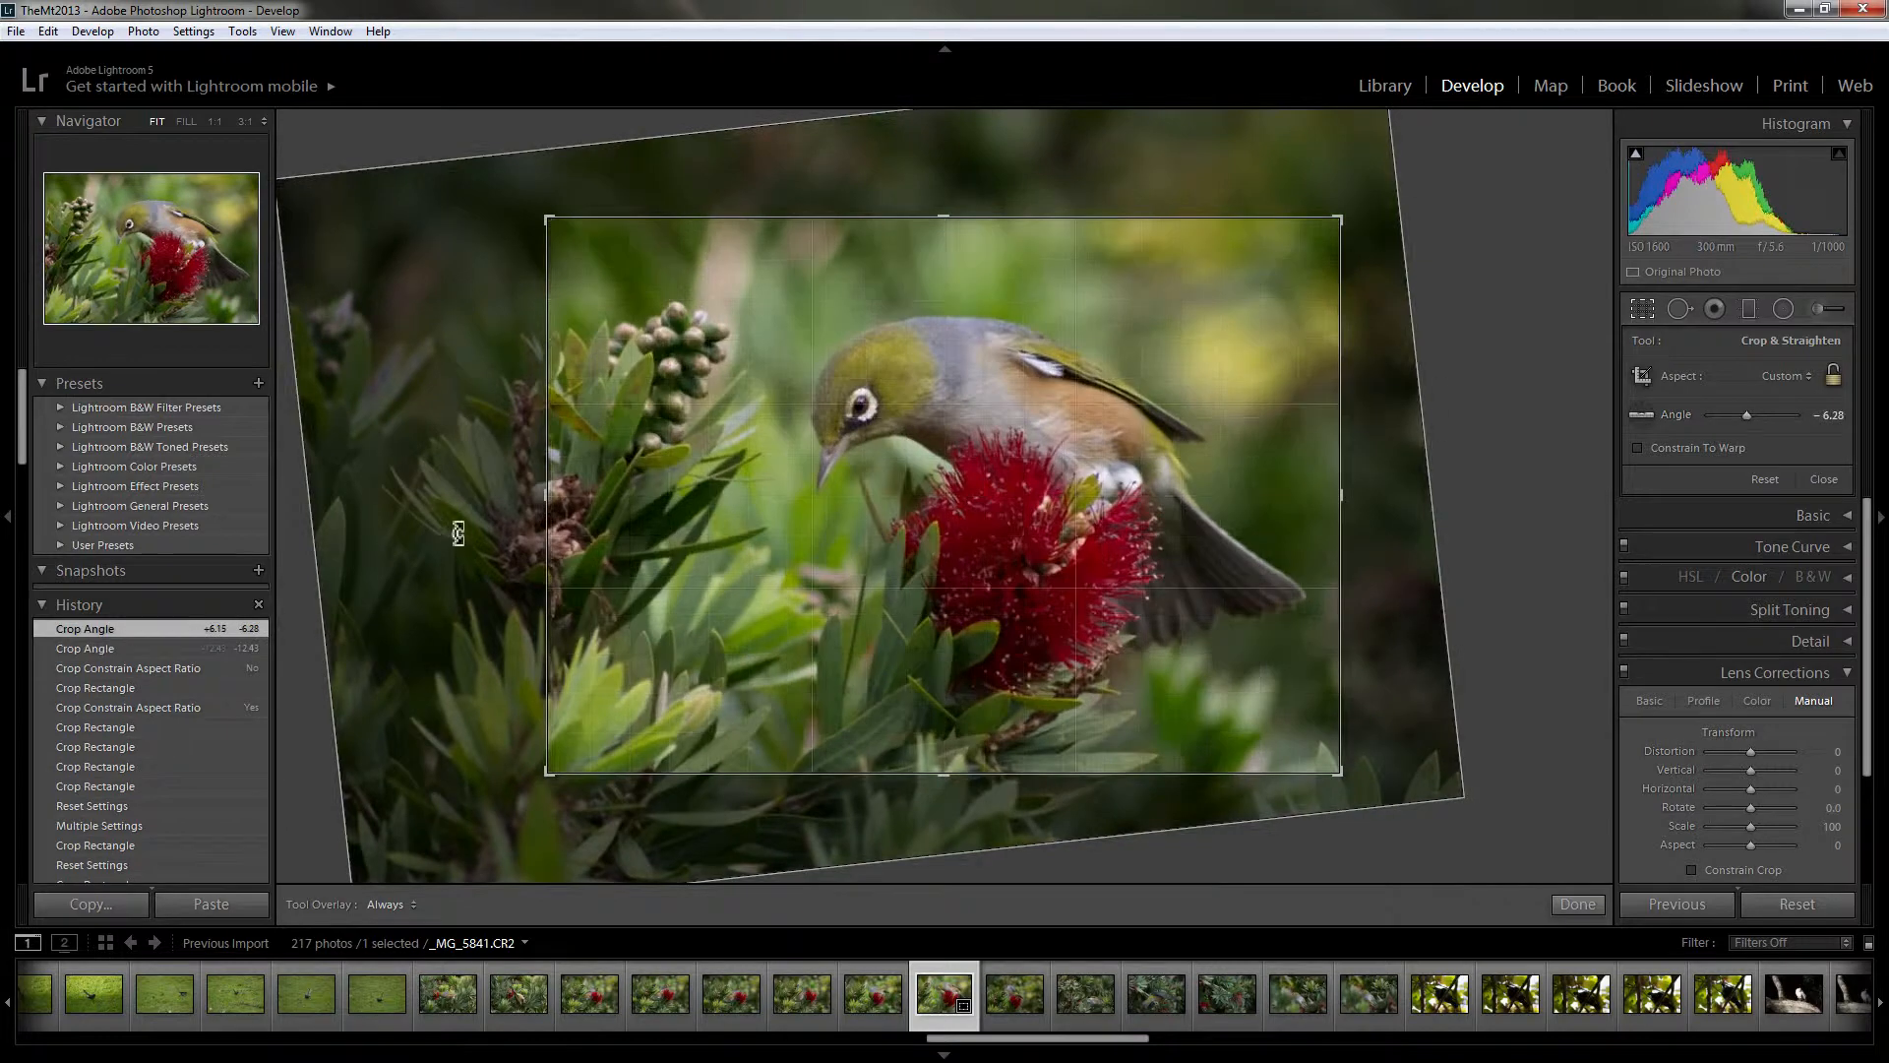
left_click_drag(442, 551, 464, 449)
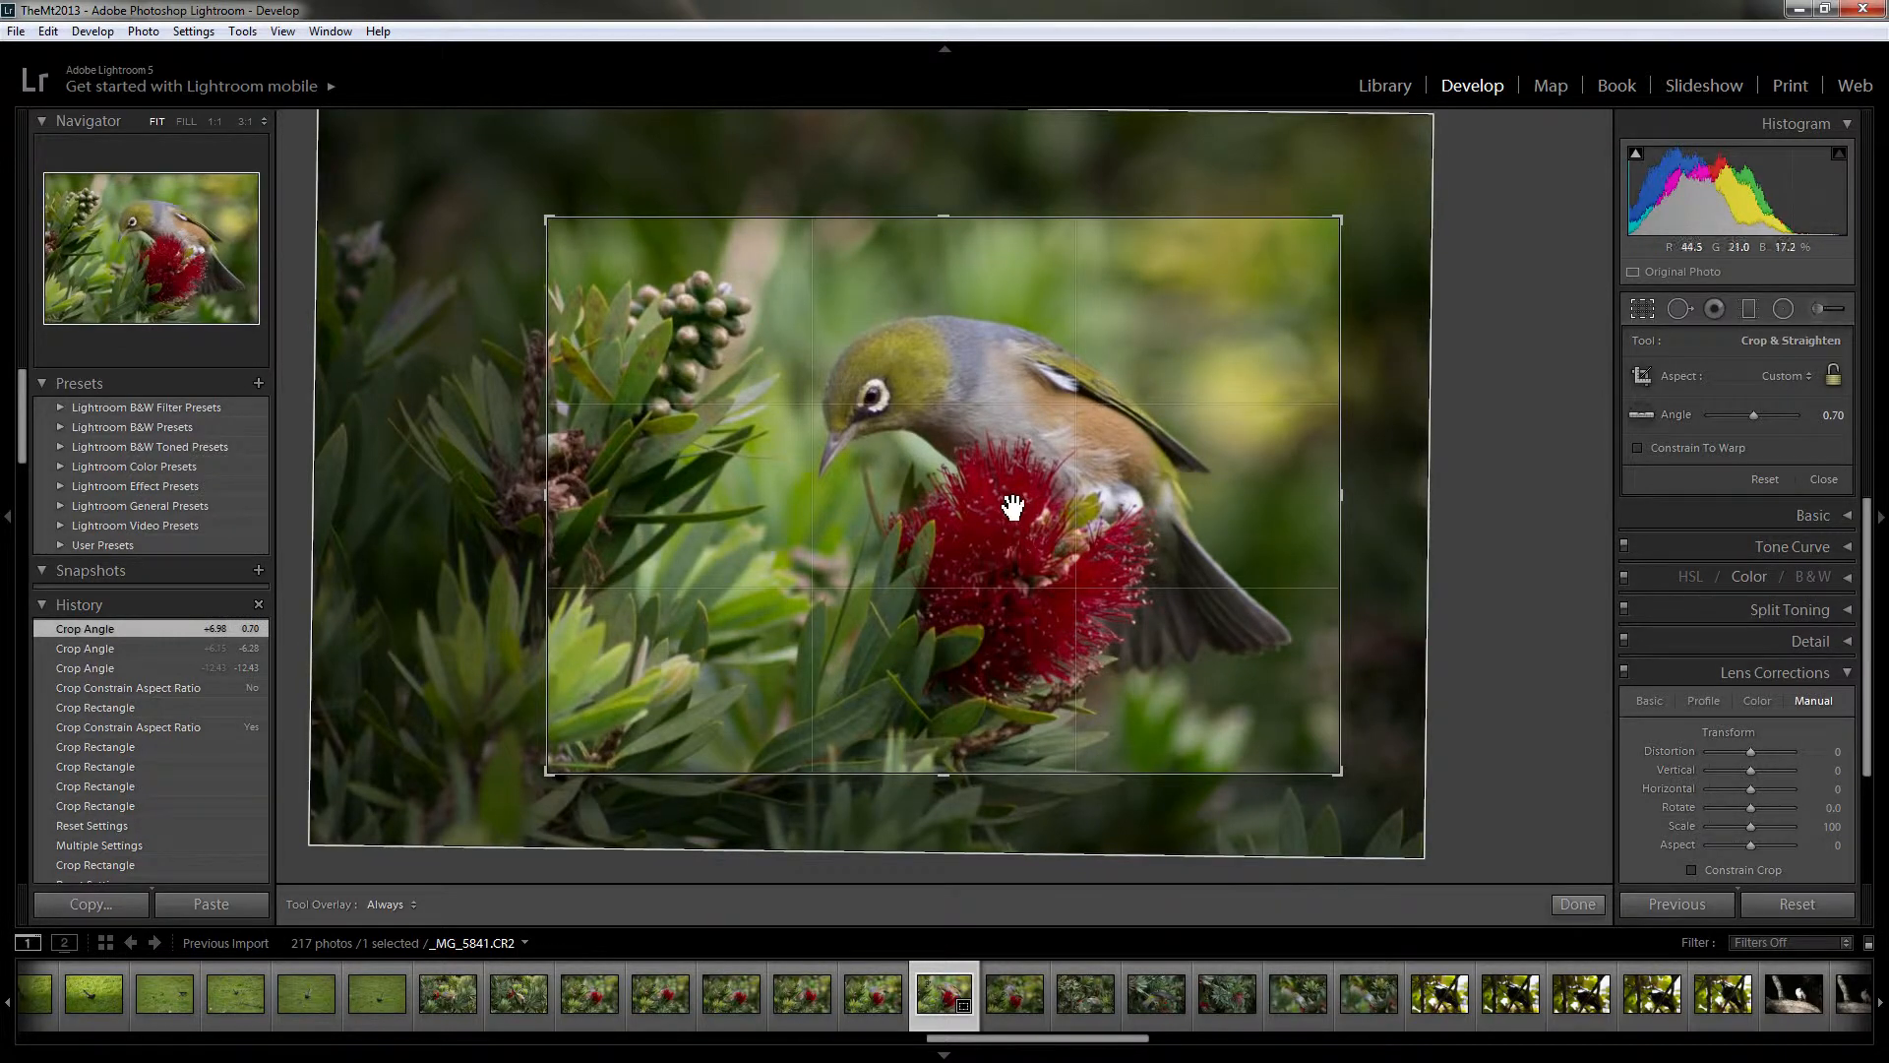
Reposition the photo and tighten the crop around the bird and flower to a 2 x 3 ratio, and apply it.
mouse_move(986, 481)
left_mouse_down()
mouse_move(971, 495)
mouse_move(999, 460)
left_mouse_up()
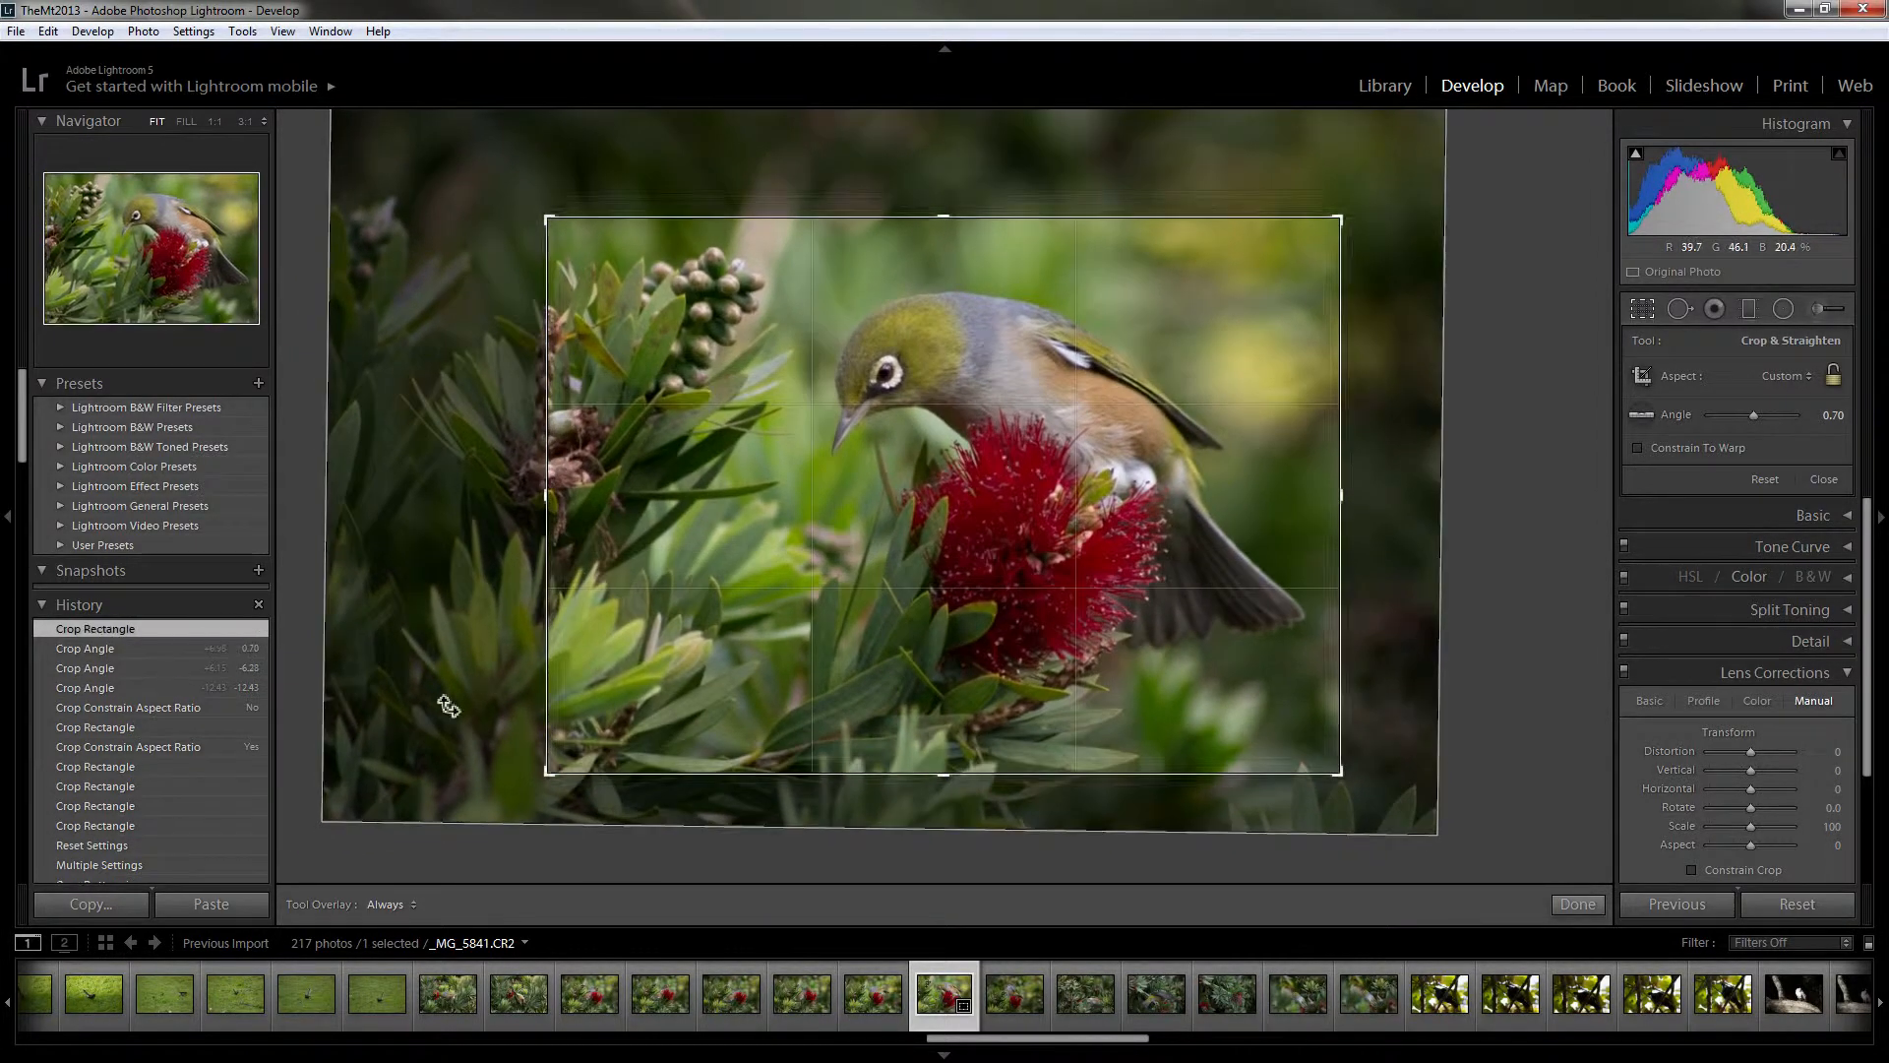
left_click_drag(552, 784, 571, 748)
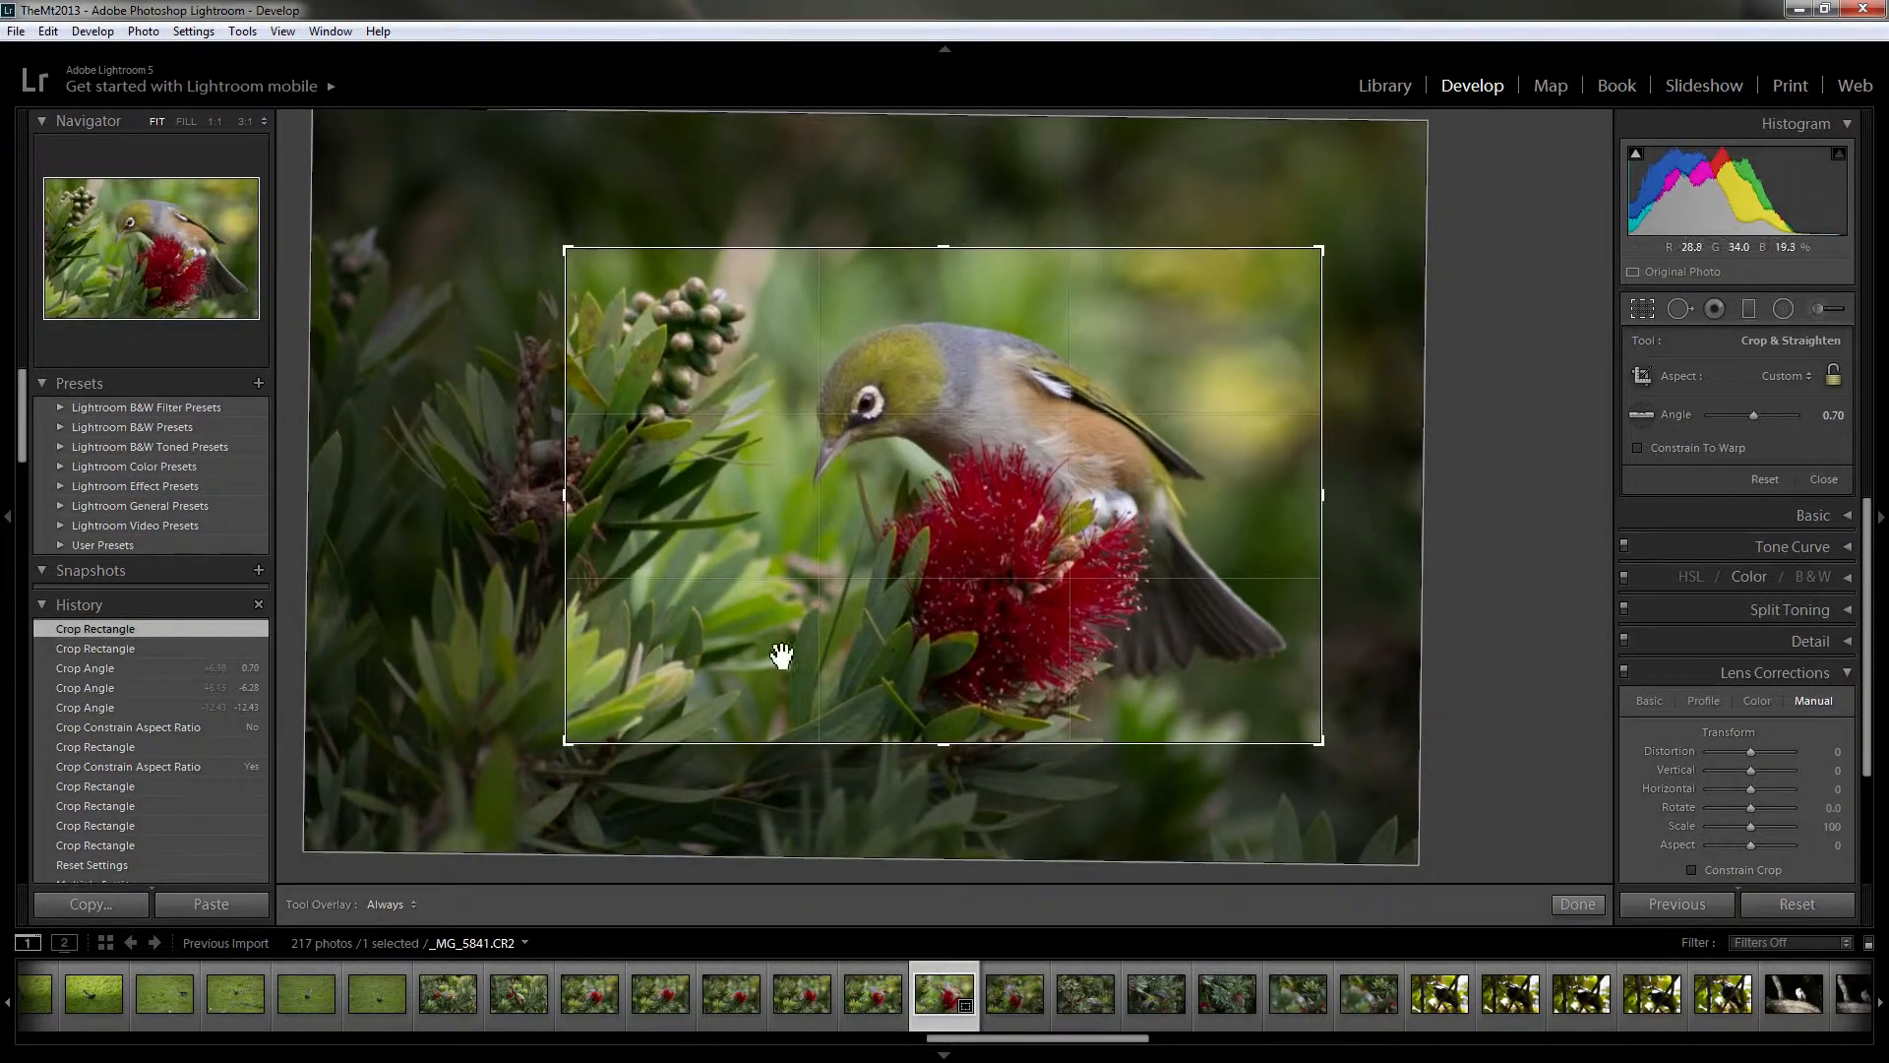
mouse_move(928, 540)
left_mouse_down()
mouse_move(892, 557)
mouse_move(906, 540)
left_mouse_up()
left_click_drag(565, 495, 576, 495)
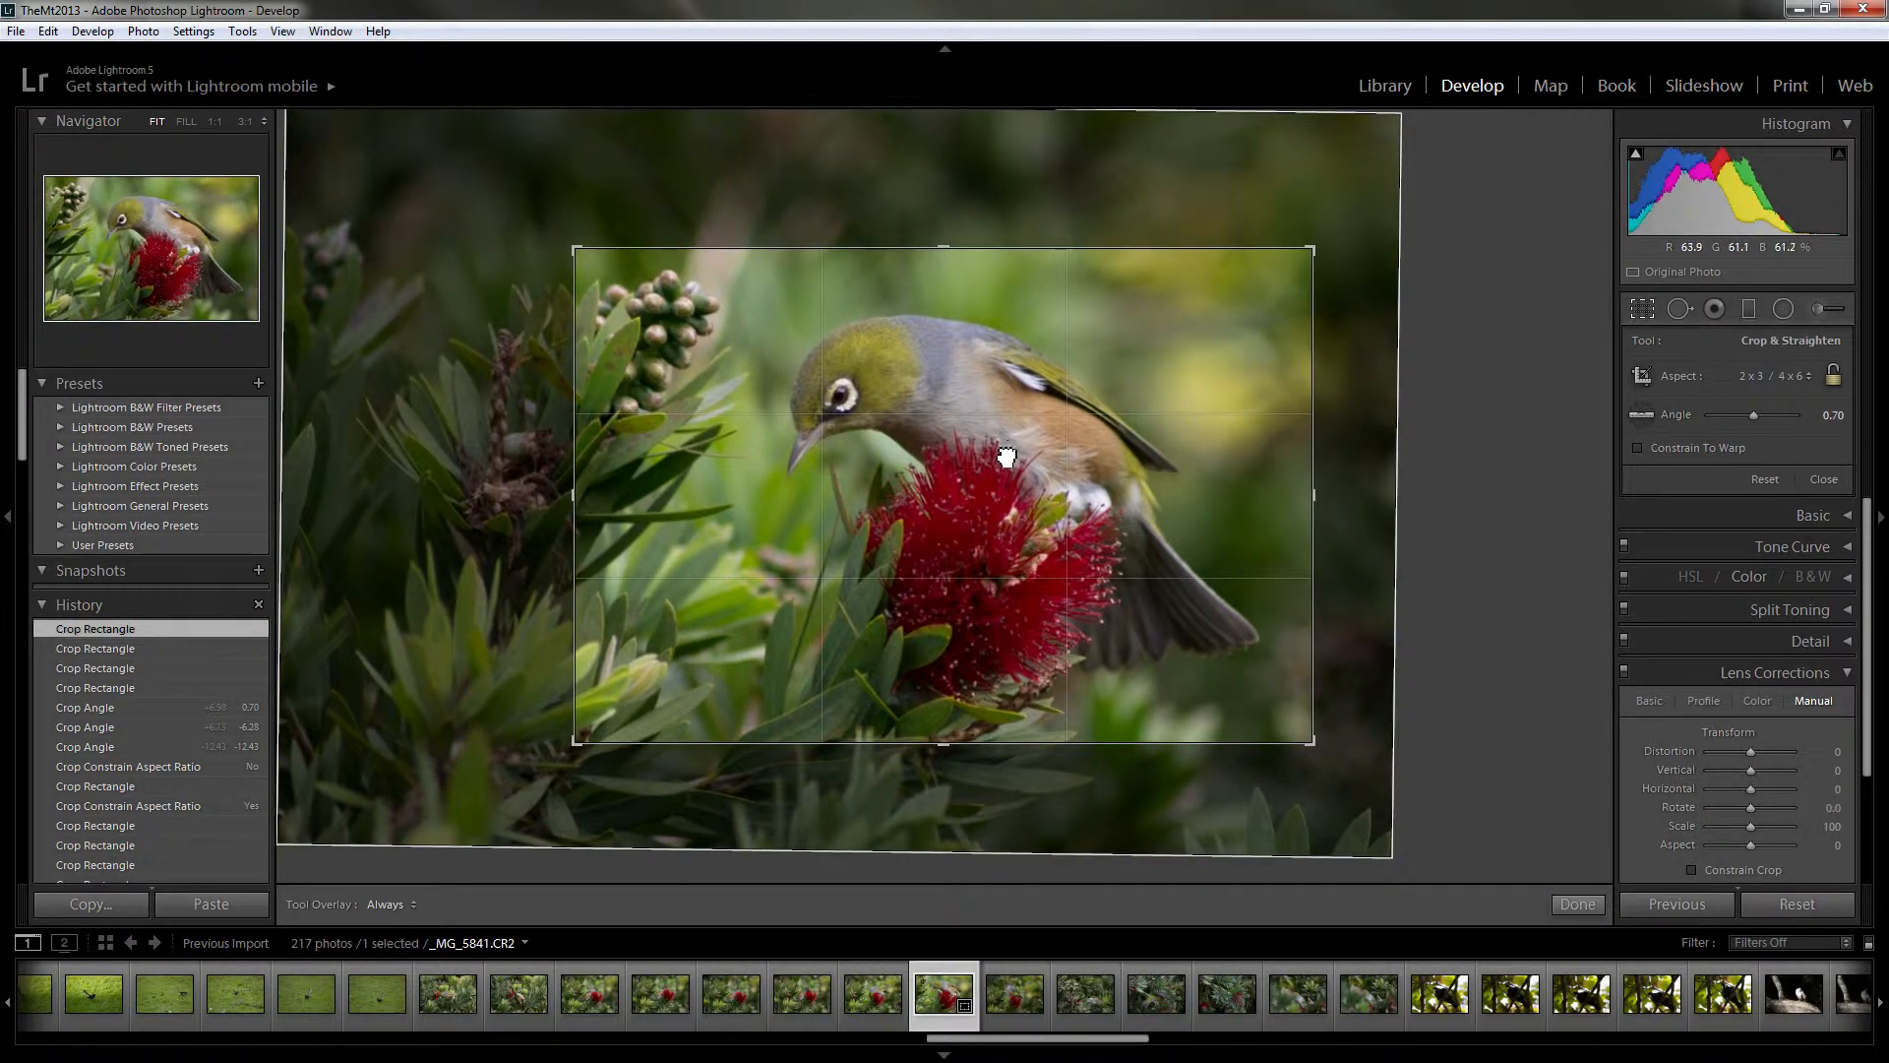
key("Return")
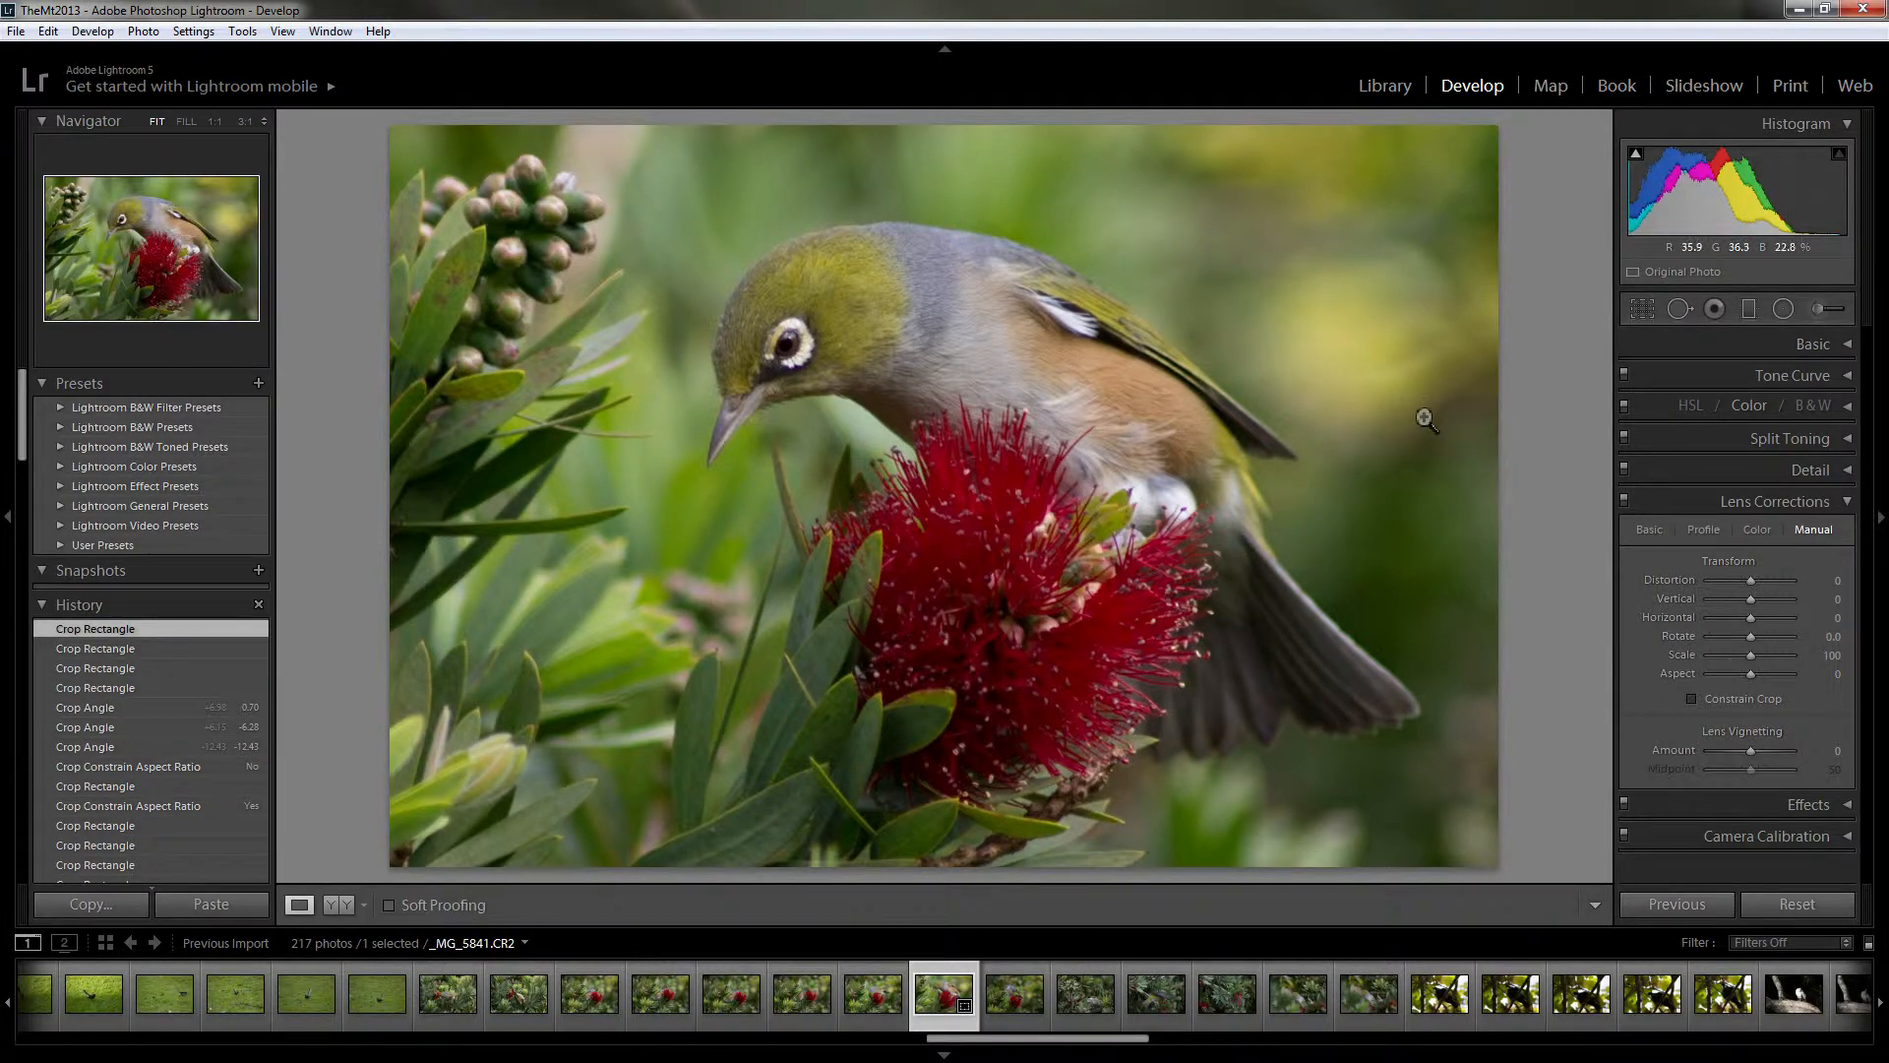
Reopen the crop, enlarge its frame to include more of the surrounding leaves, and rotate it to an angle of 0.29.
left_click(1643, 309)
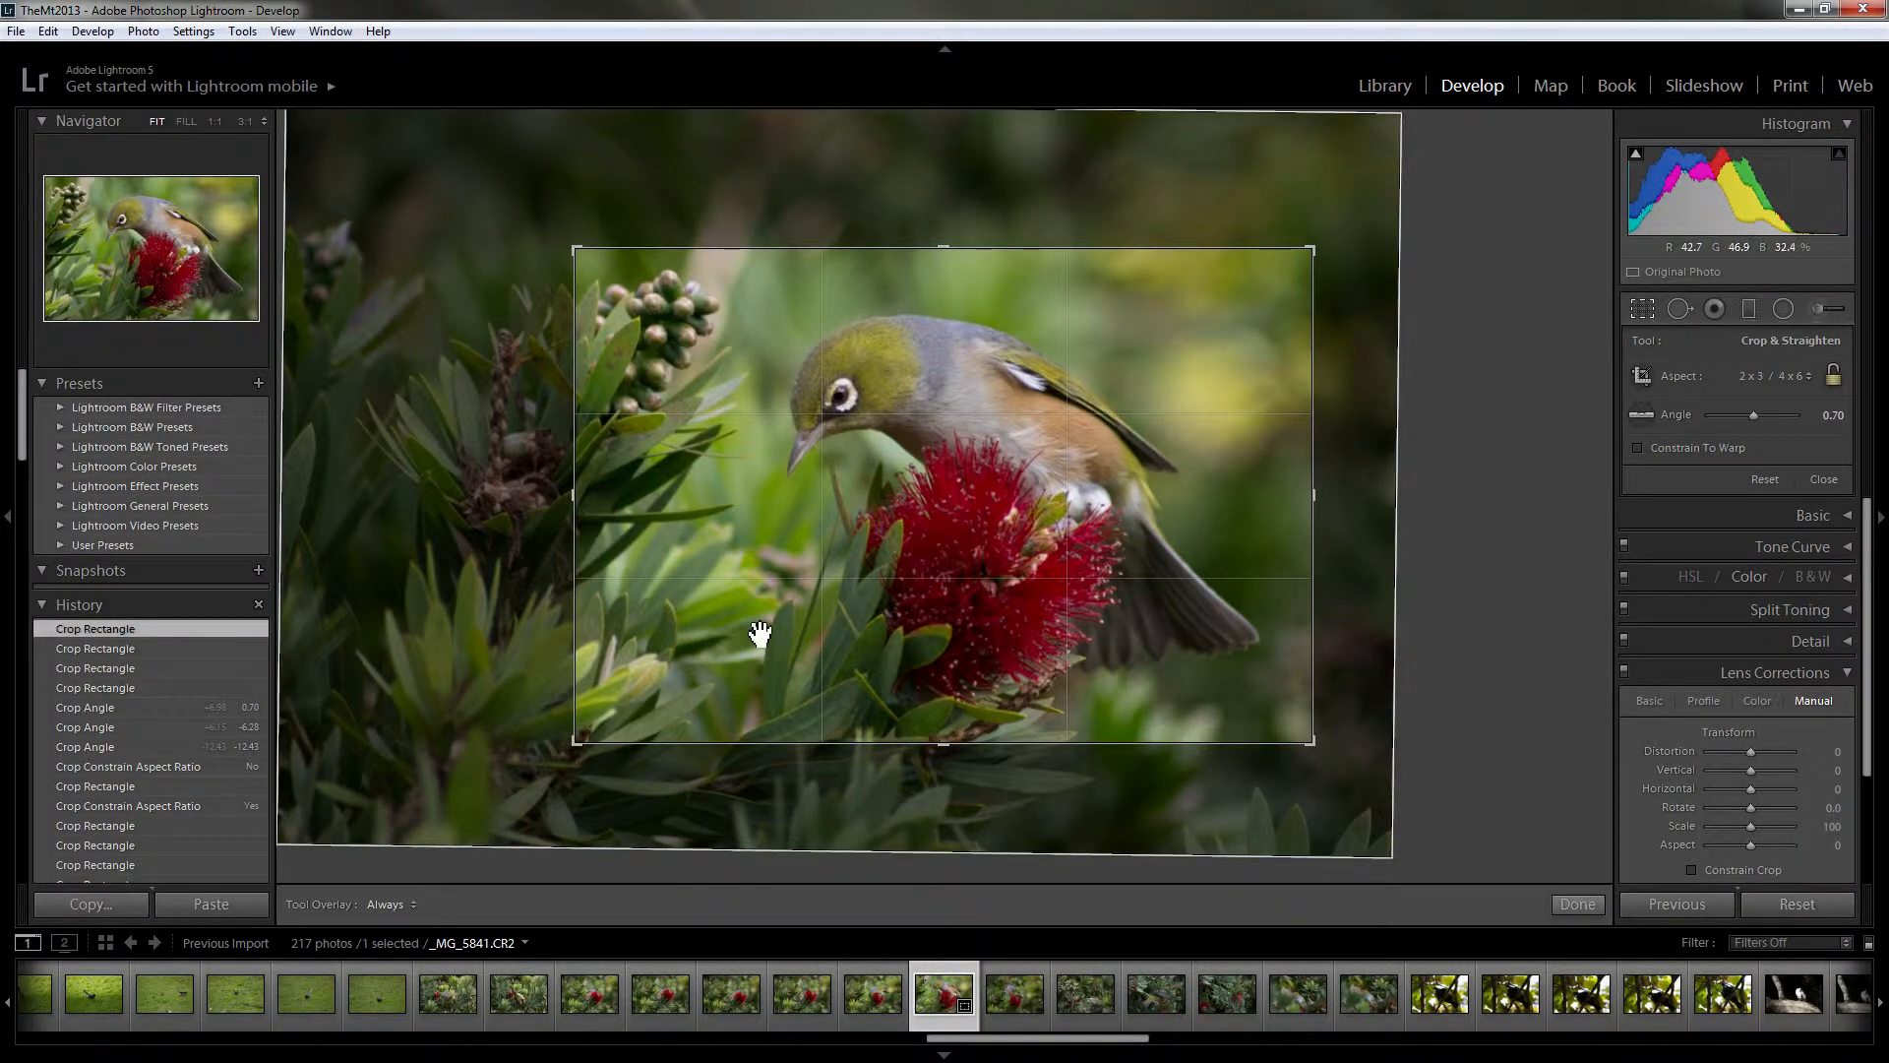
left_click_drag(503, 691, 463, 784)
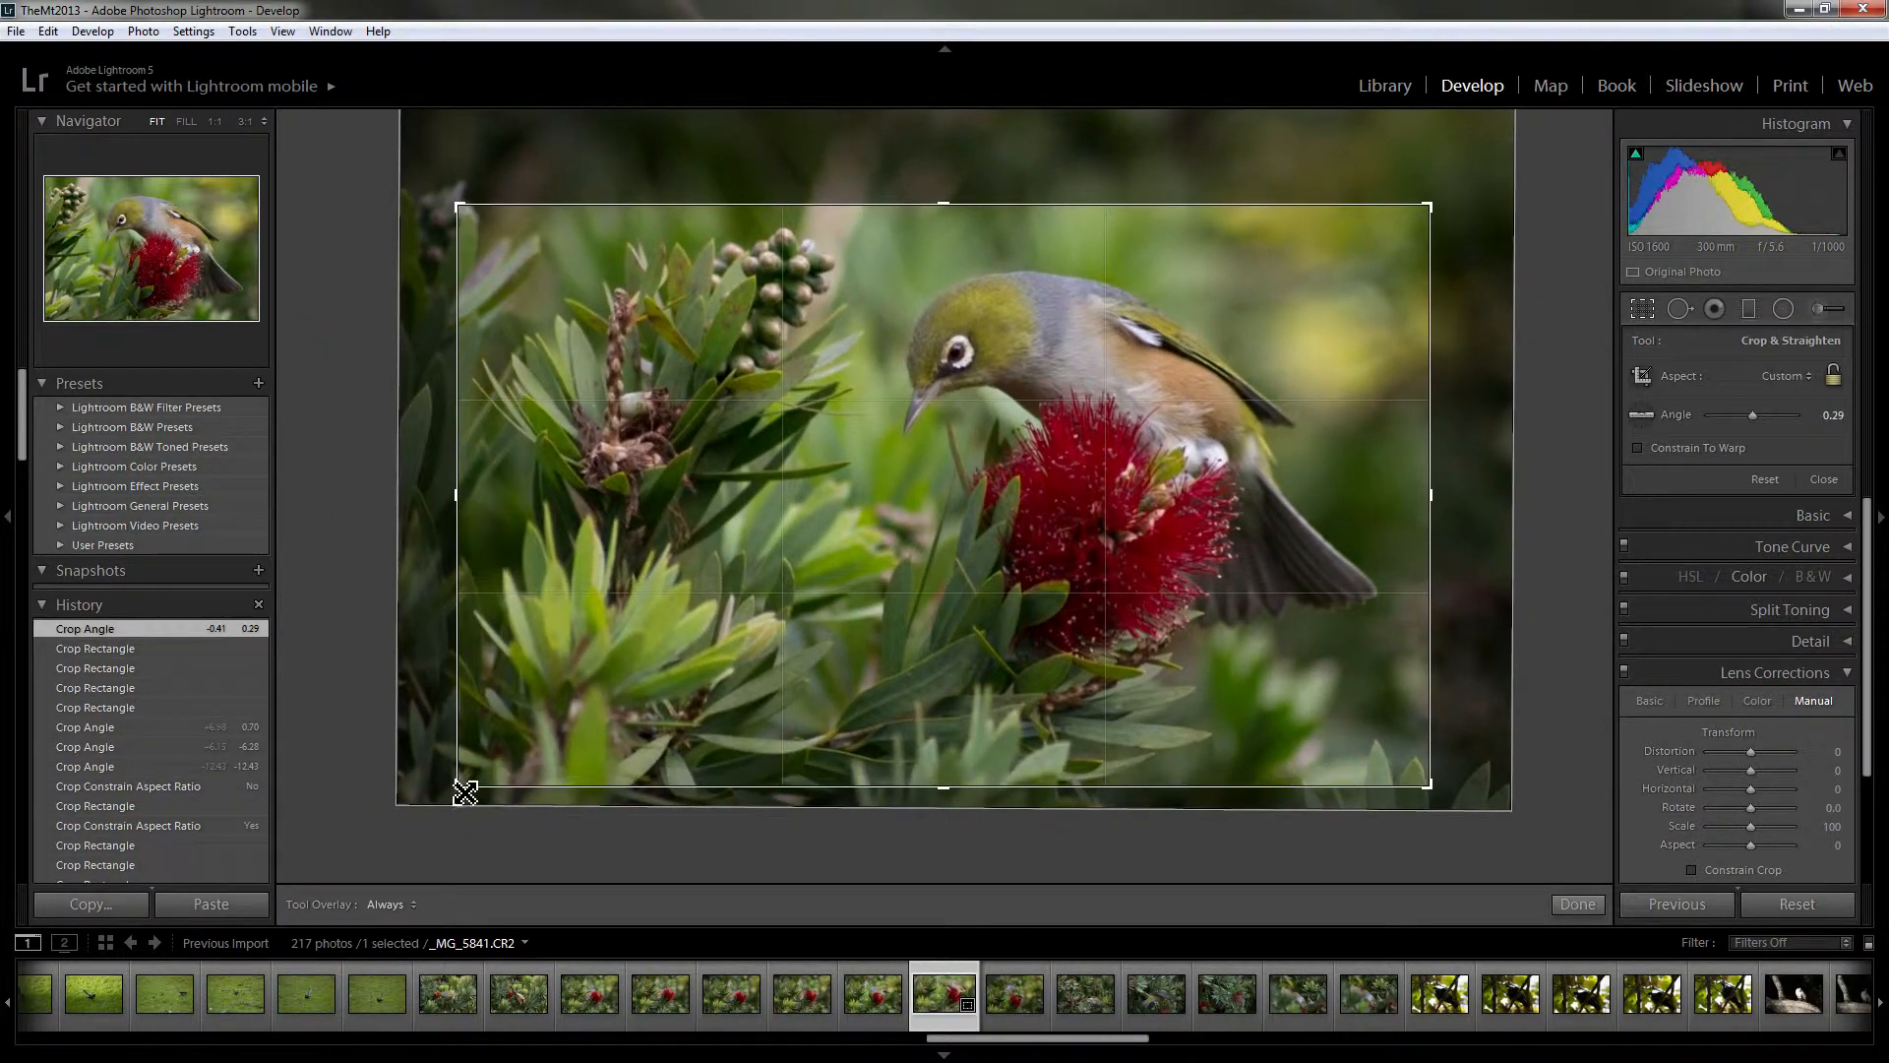
left_click_drag(463, 200, 476, 163)
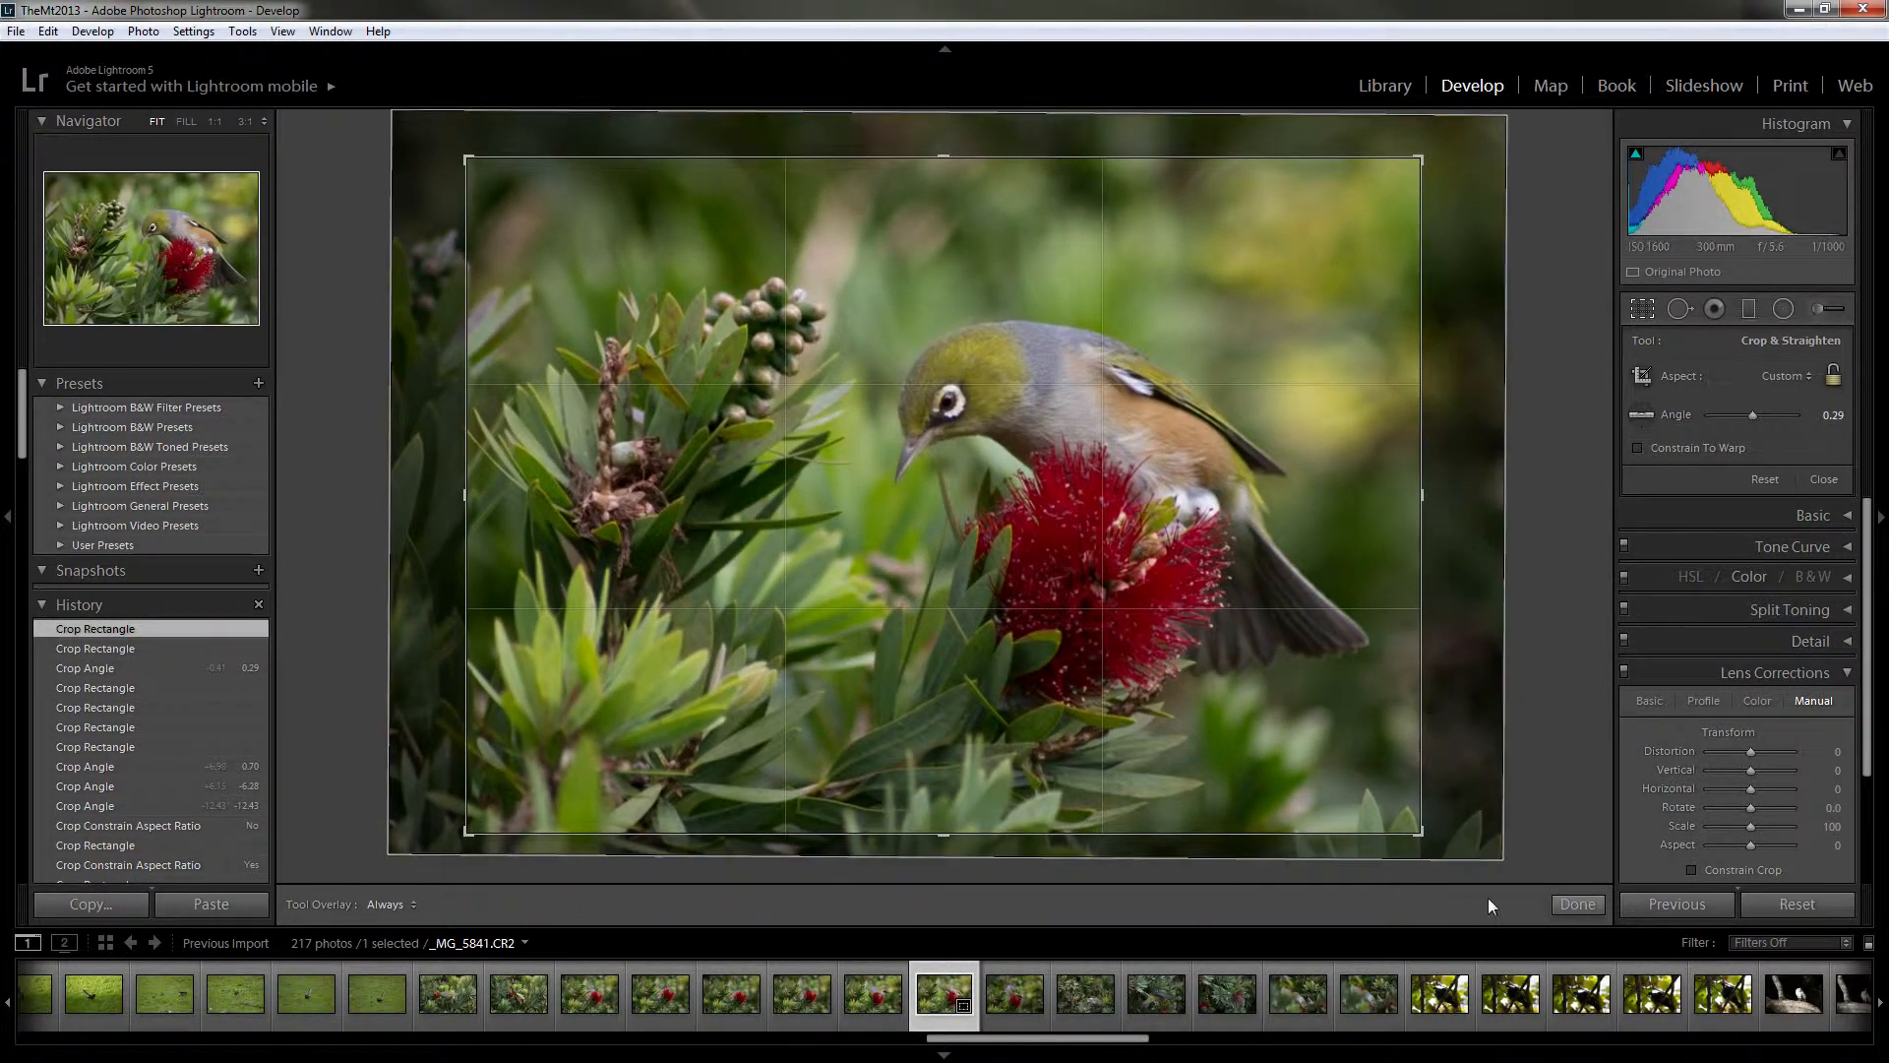
left_click_drag(1424, 835, 1426, 826)
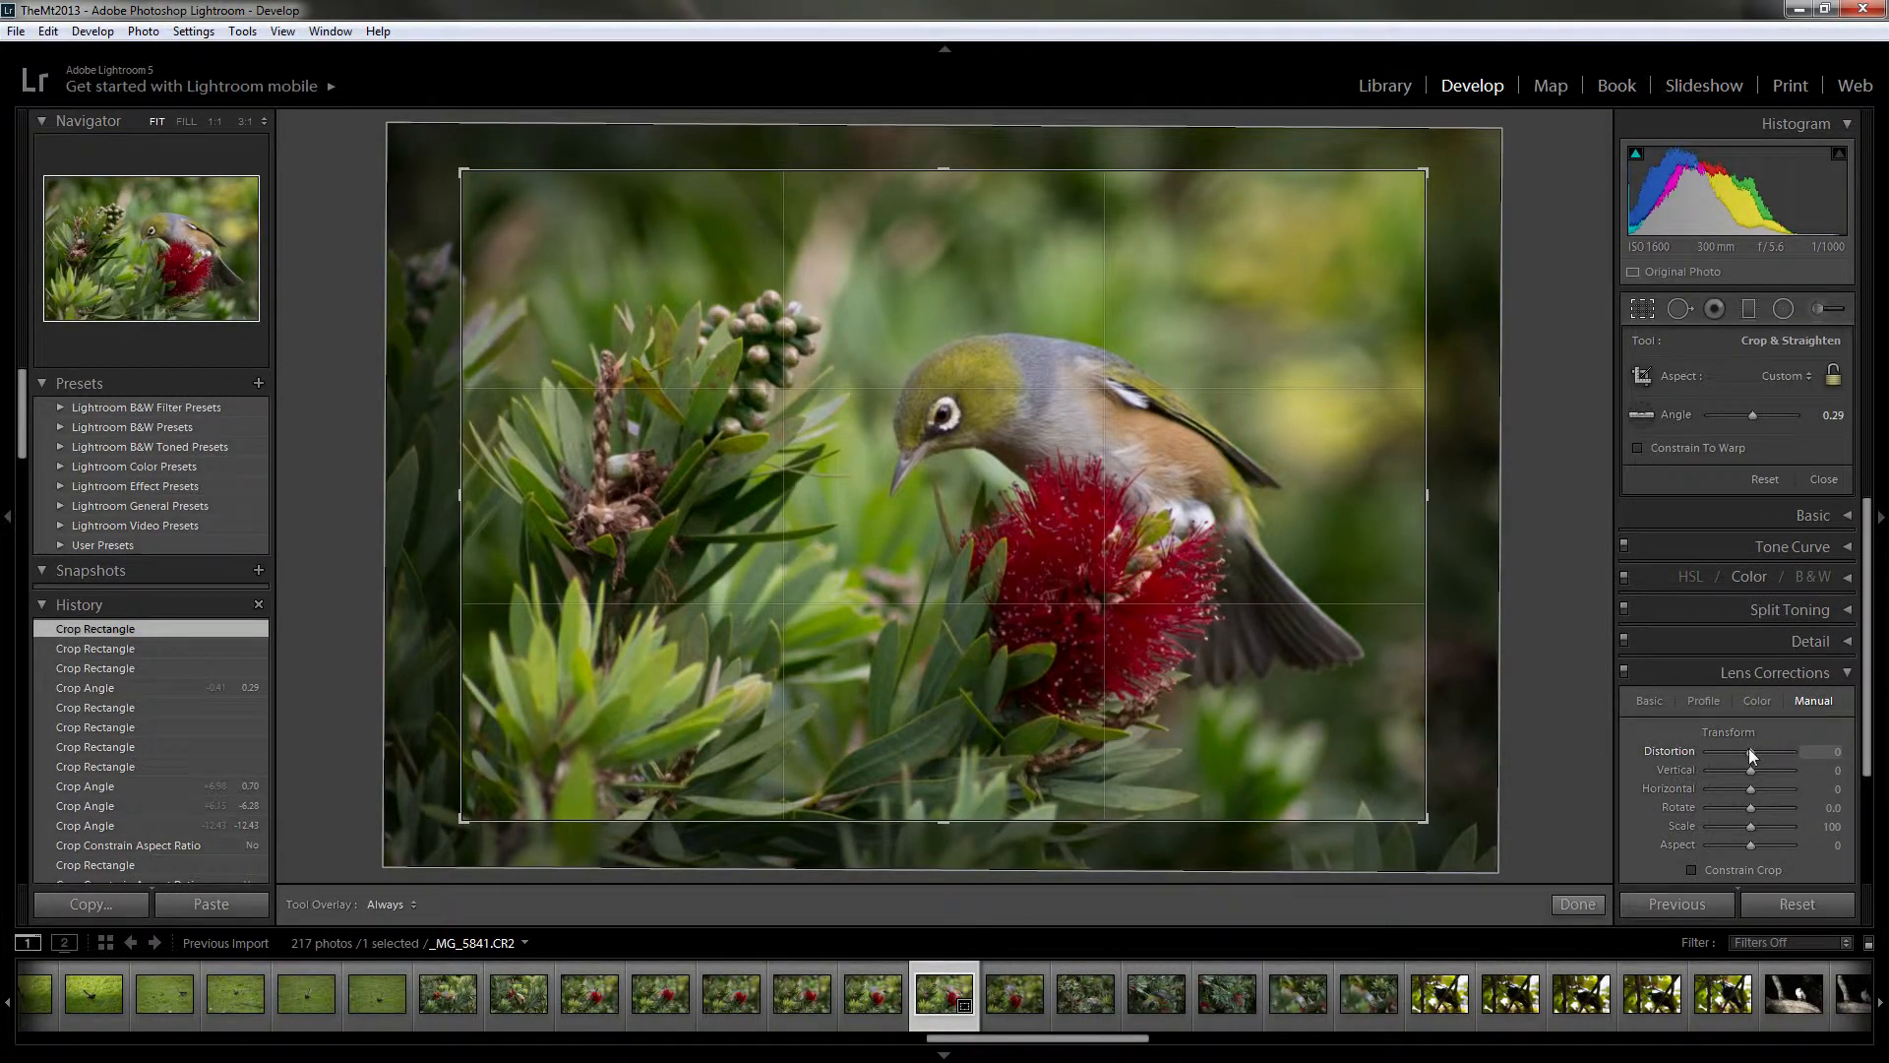
Try a lens Distortion of +100 with Constrain To Warp off, and reset the distortion to 0.
left_click_drag(1751, 751, 1809, 756)
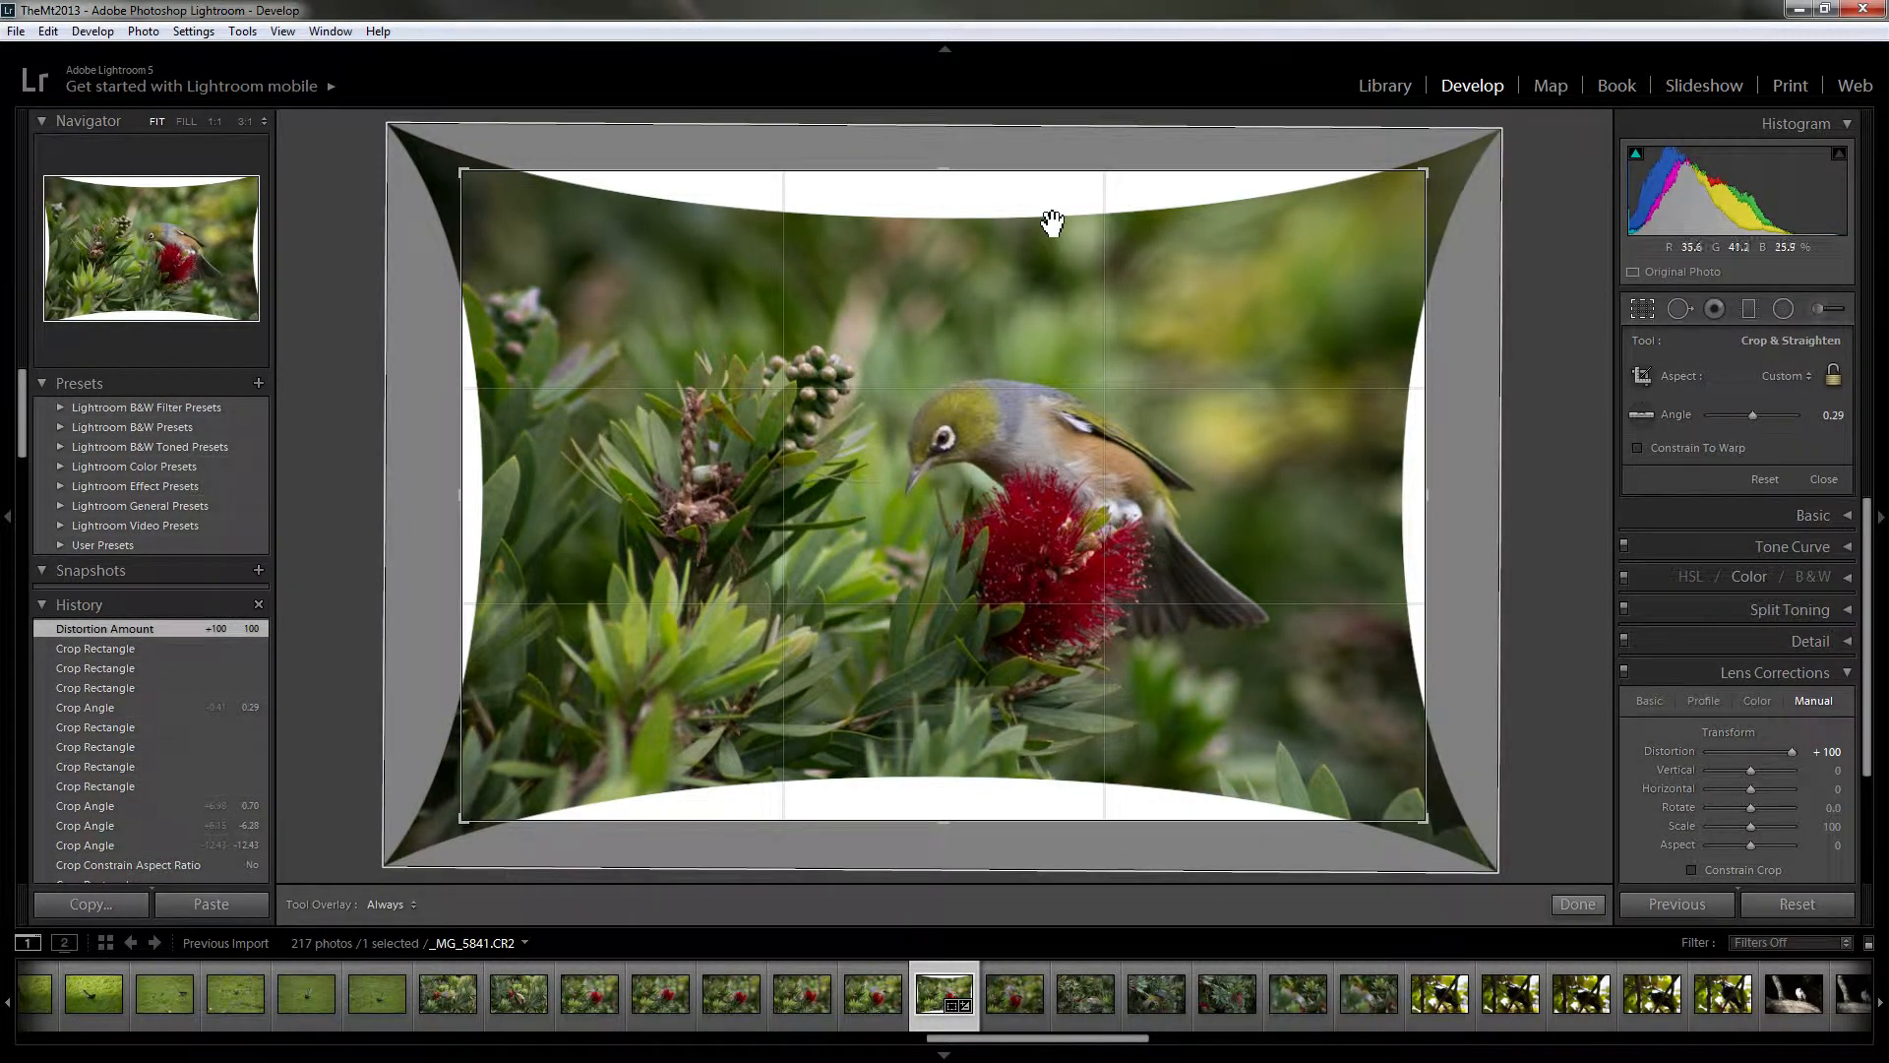
double_click(1793, 751)
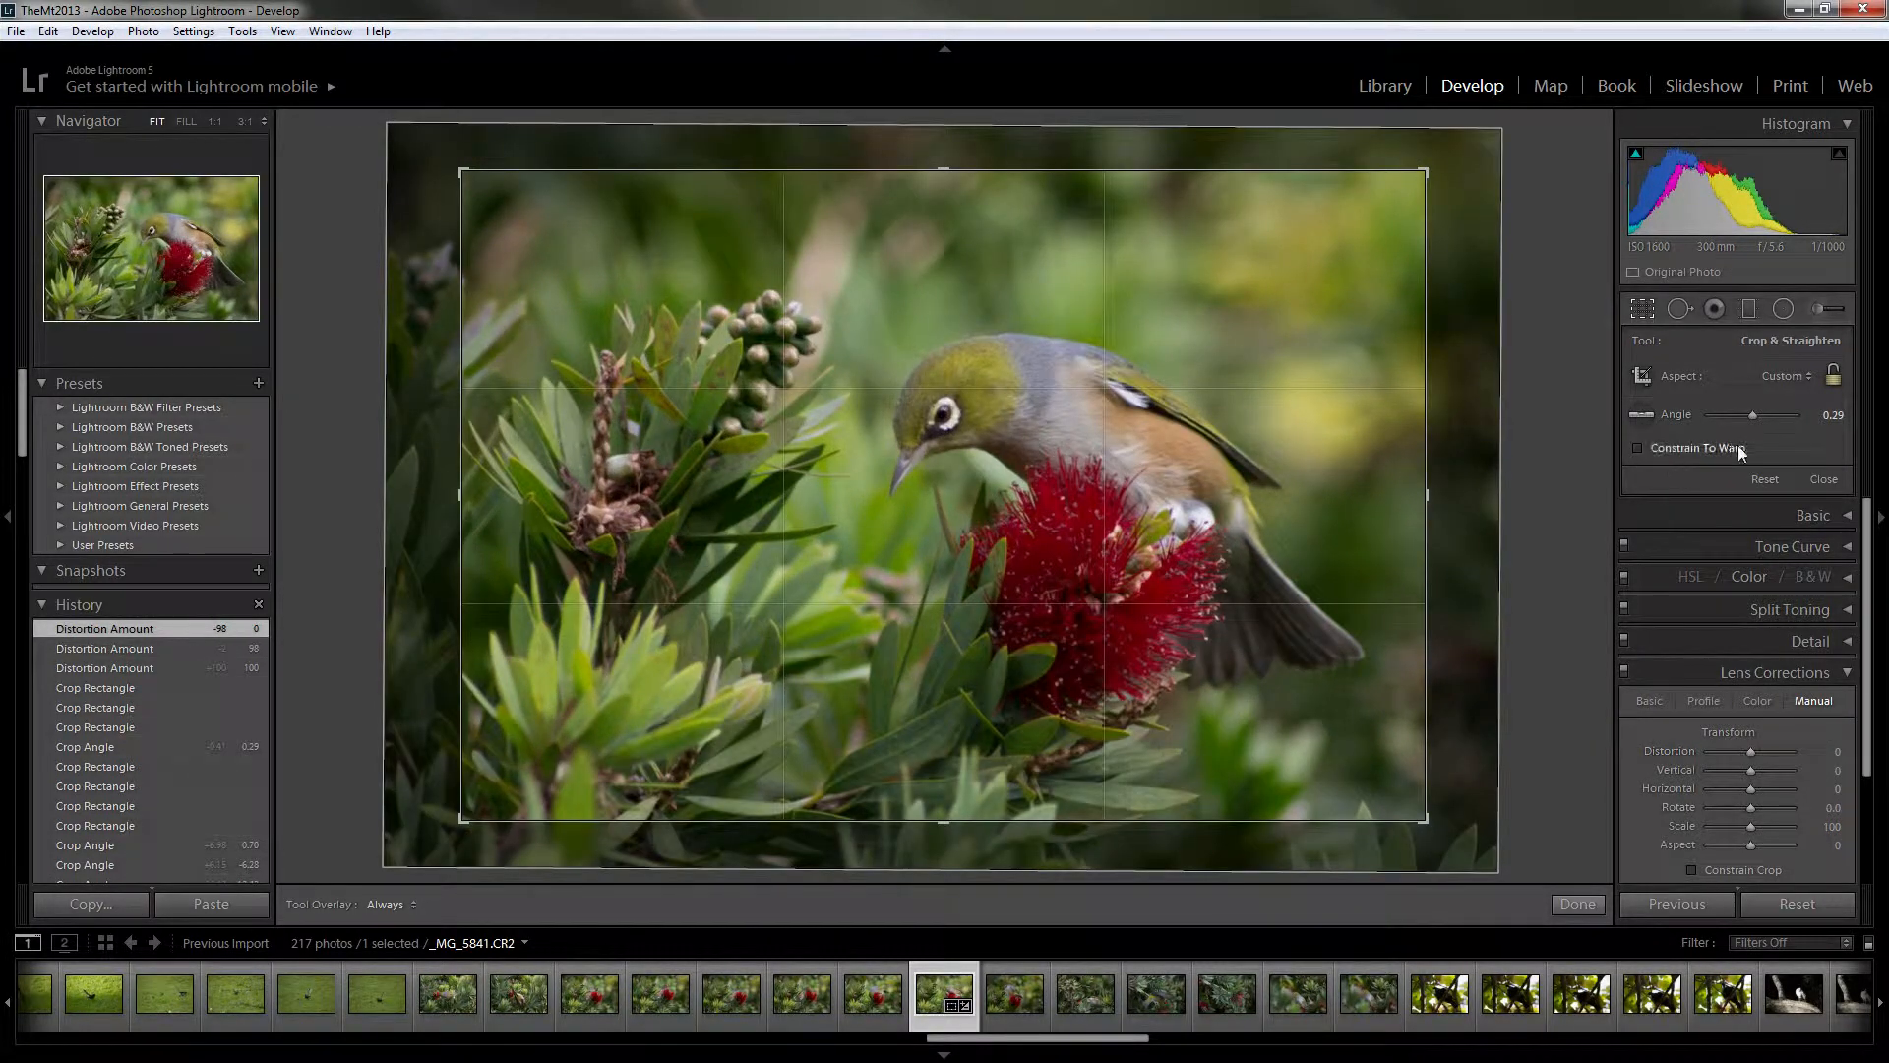
Enable Constrain To Warp for the crop and set the lens Distortion to +100.
left_click(1635, 448)
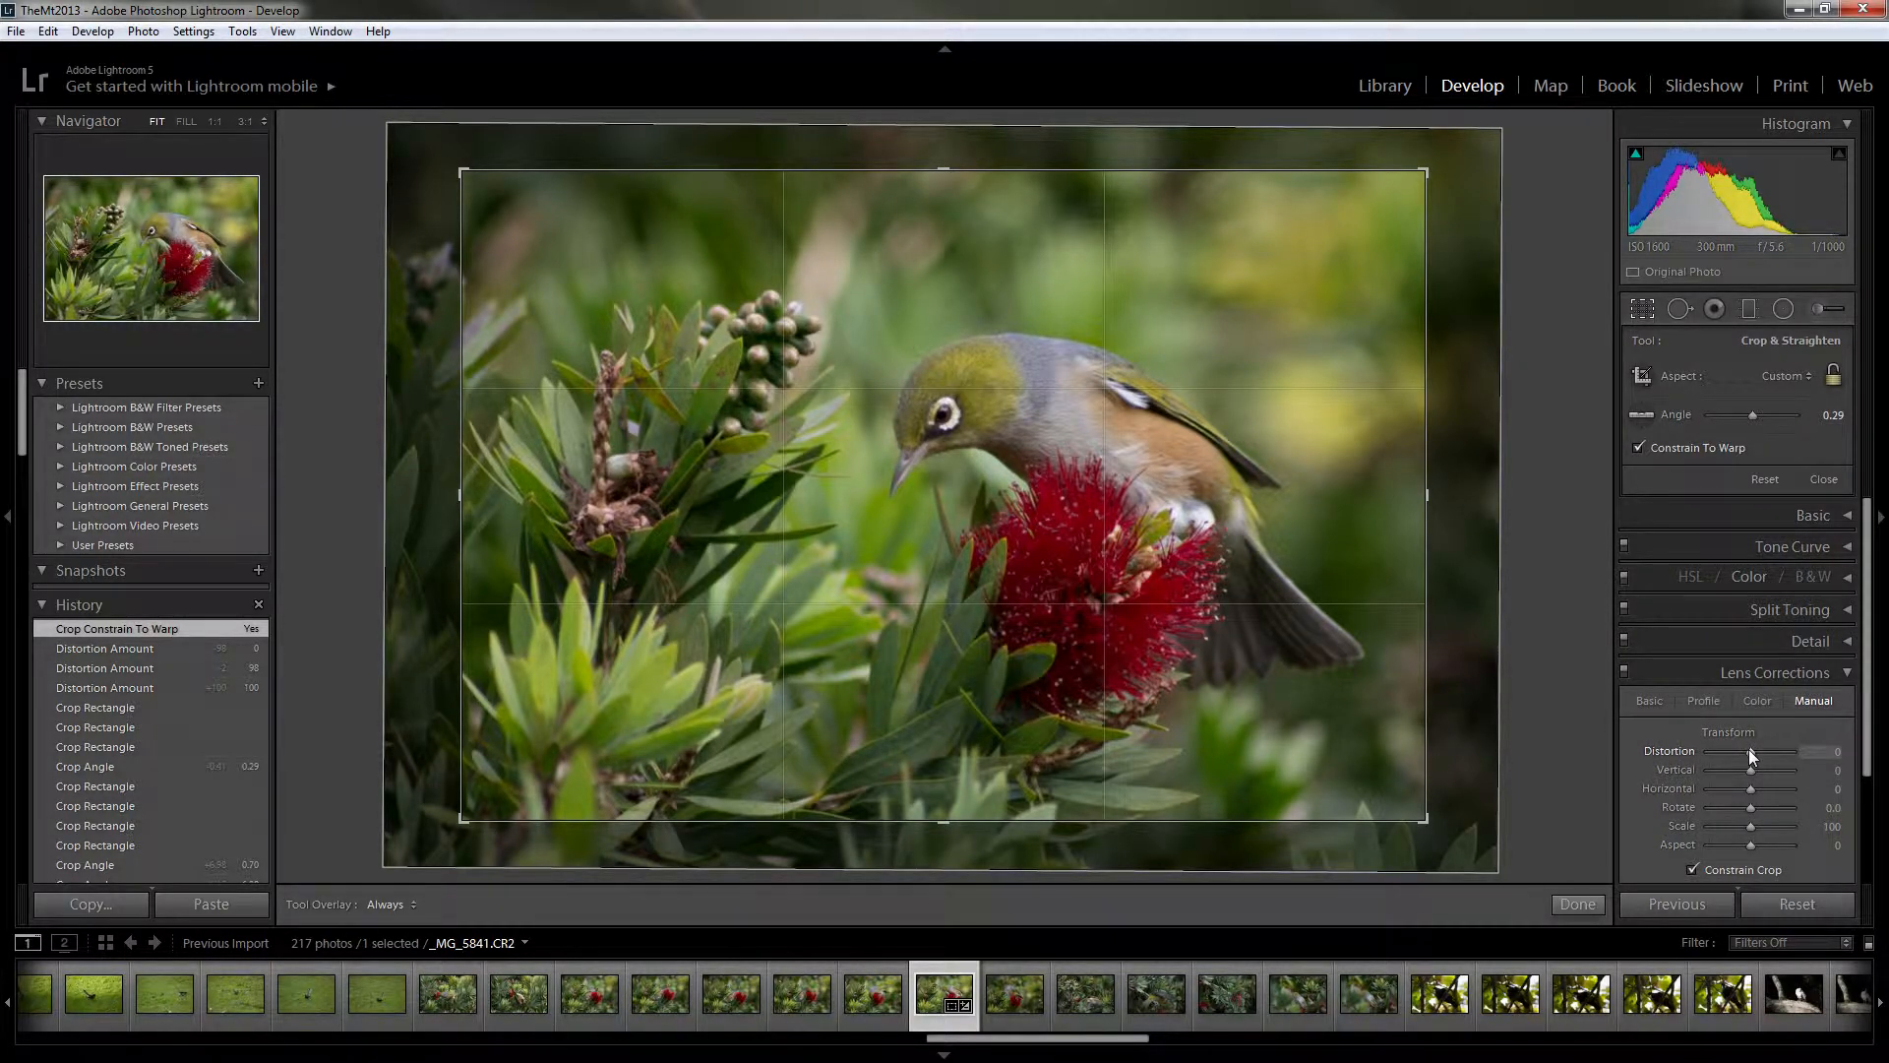
left_click_drag(1750, 751, 1797, 752)
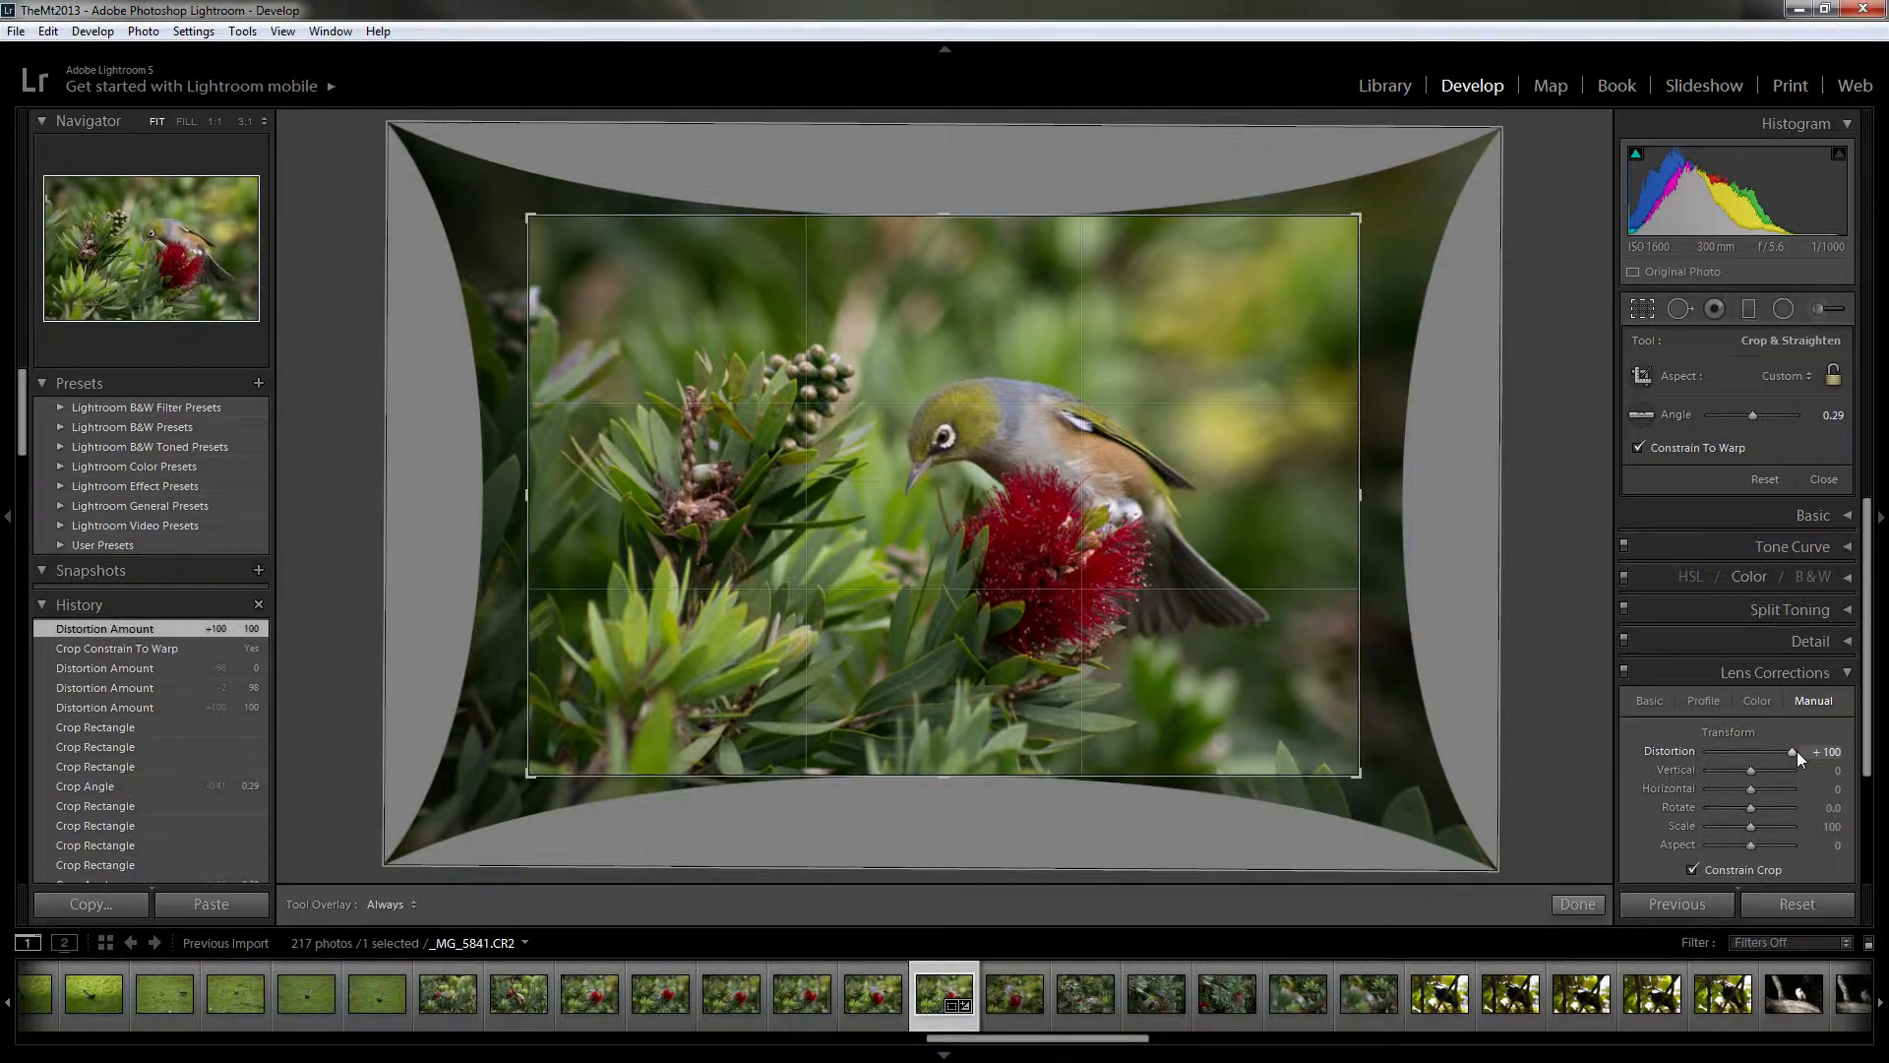